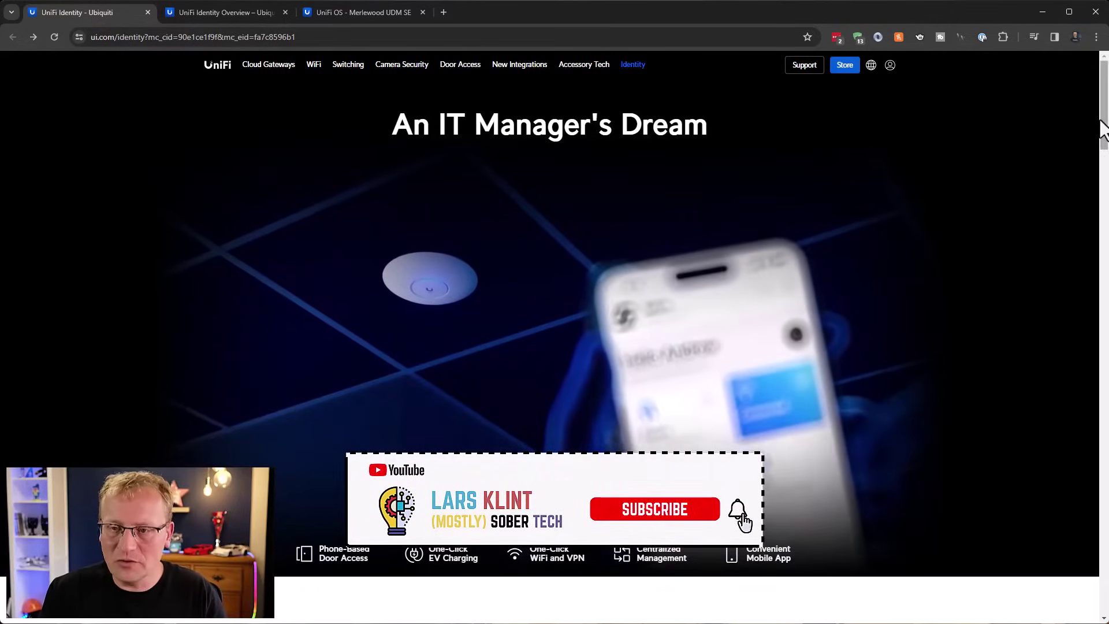
Step: Scroll the ui.com Identity page past the VPN and WiFi features to License-Free and Enterprise Options
scroll(1091, 164, "down", 6)
scroll(1092, 173, "down", 3)
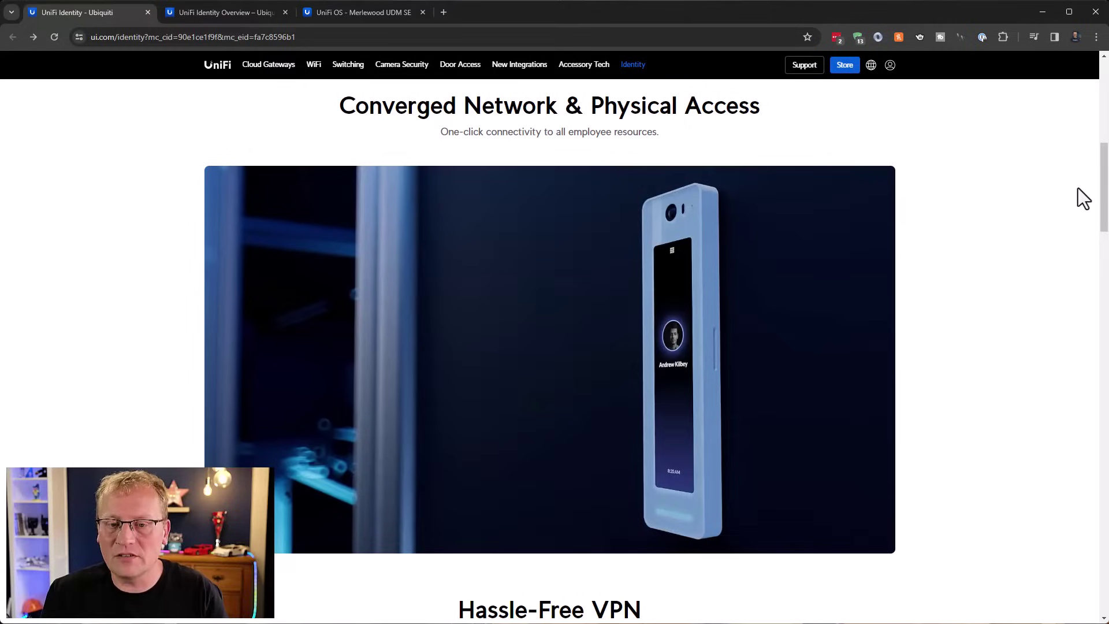
left_click_drag(1101, 182, 1085, 250)
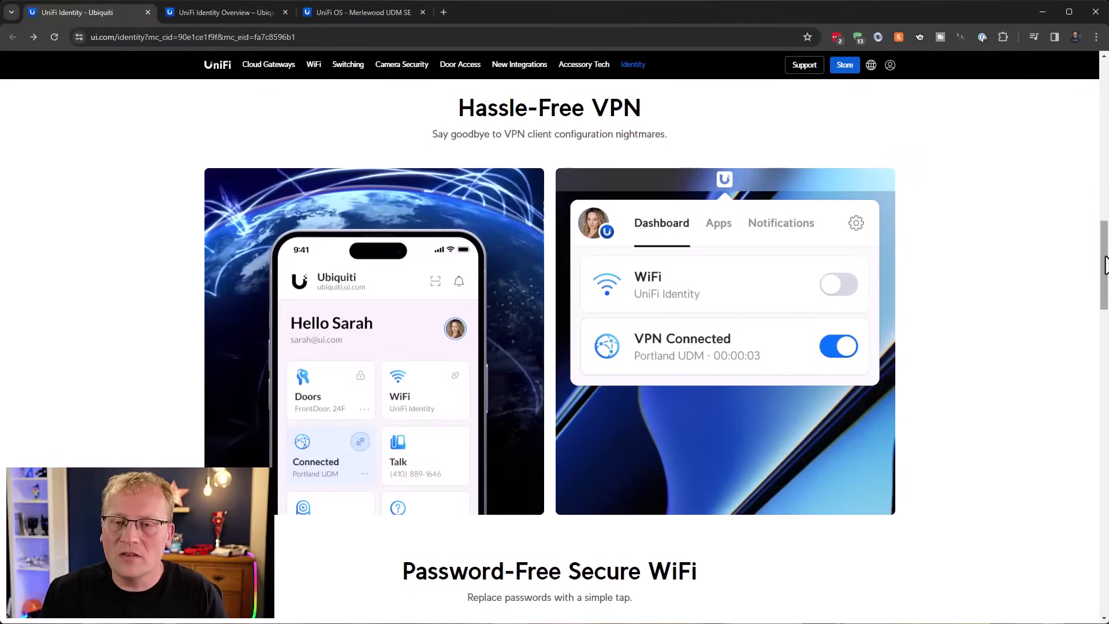
left_click_drag(1104, 264, 1094, 338)
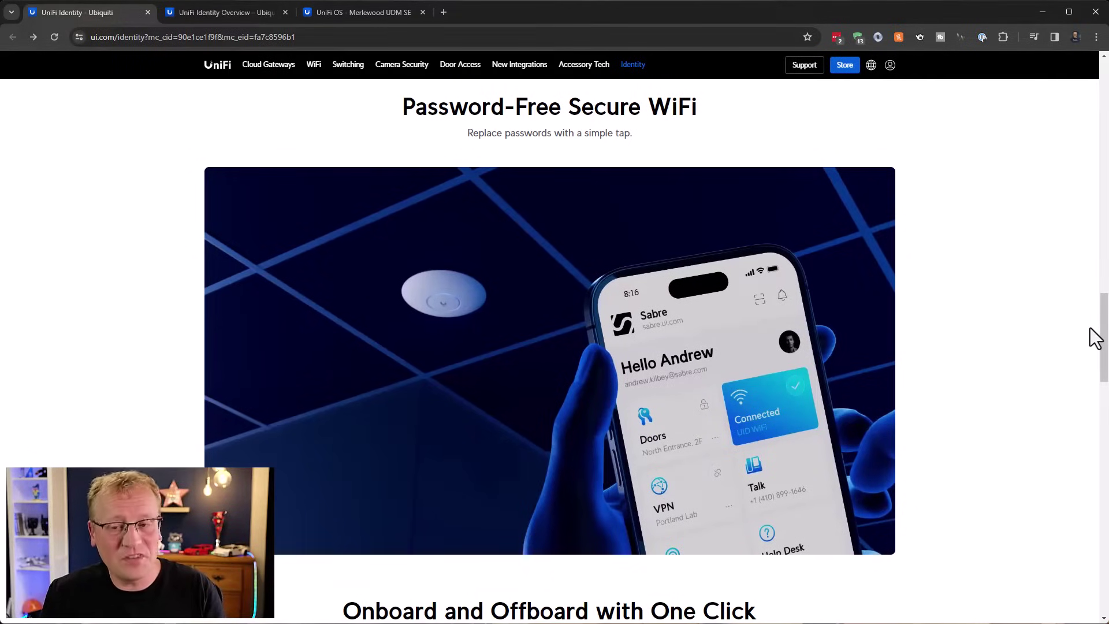
left_click_drag(1105, 325, 1063, 477)
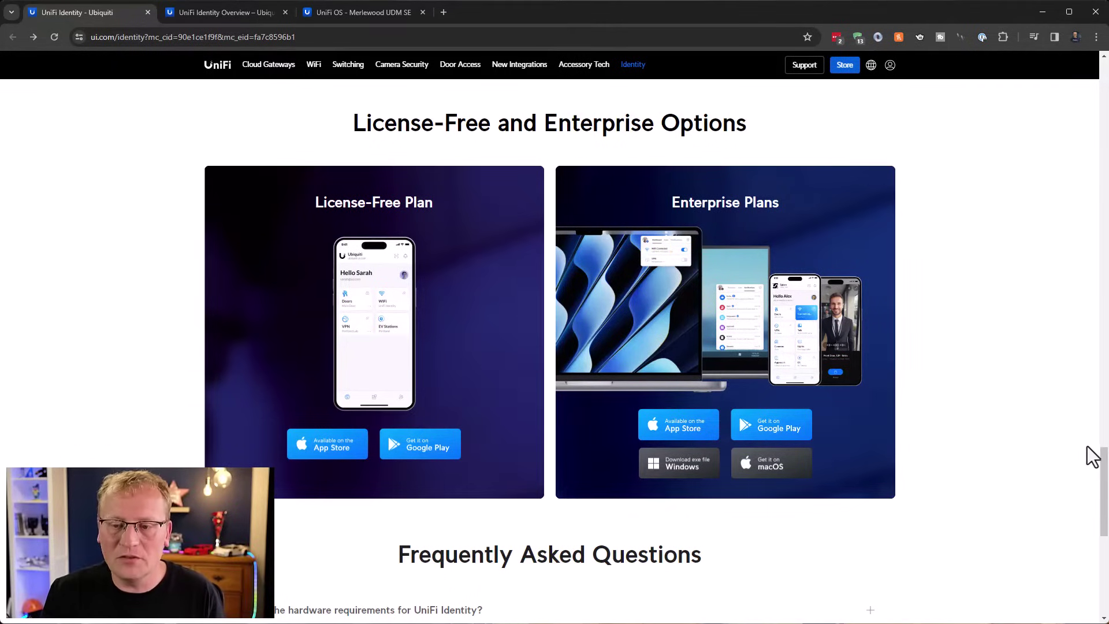
Step: Switch to the UniFi Identity Overview article and scroll to its Requirements console support table
left_click(219, 13)
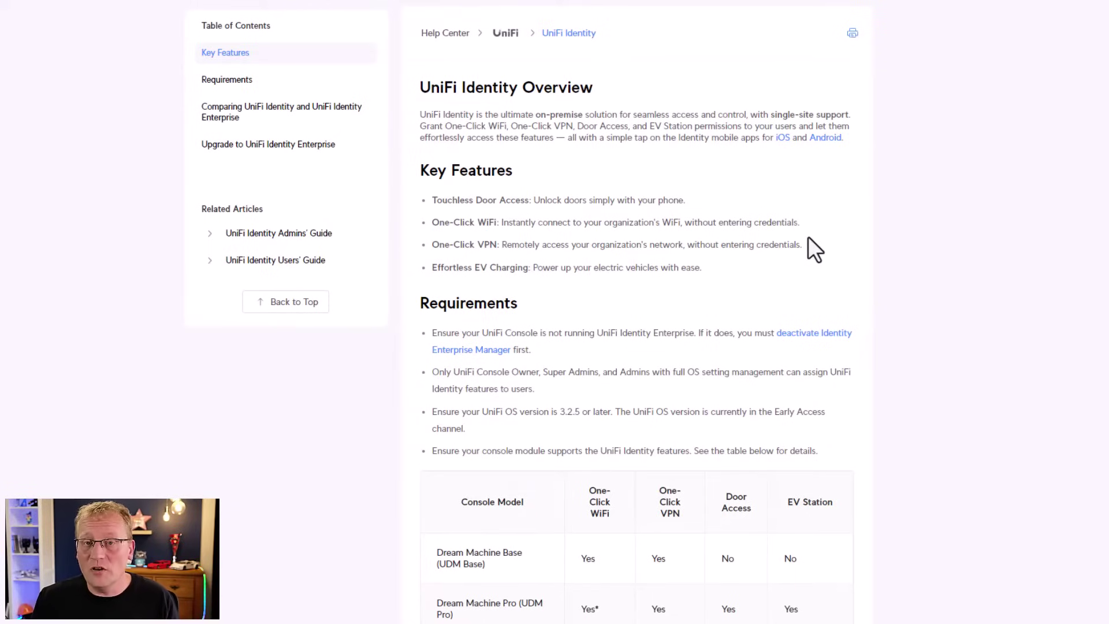
scroll(799, 254, "down", 5)
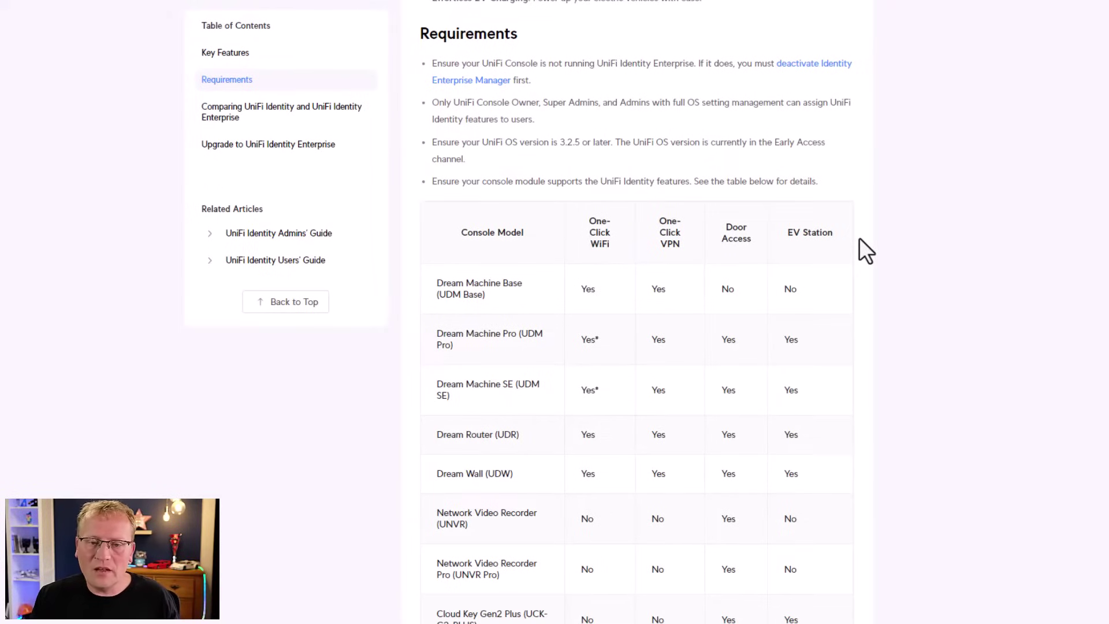
scroll(860, 238, "down", 3)
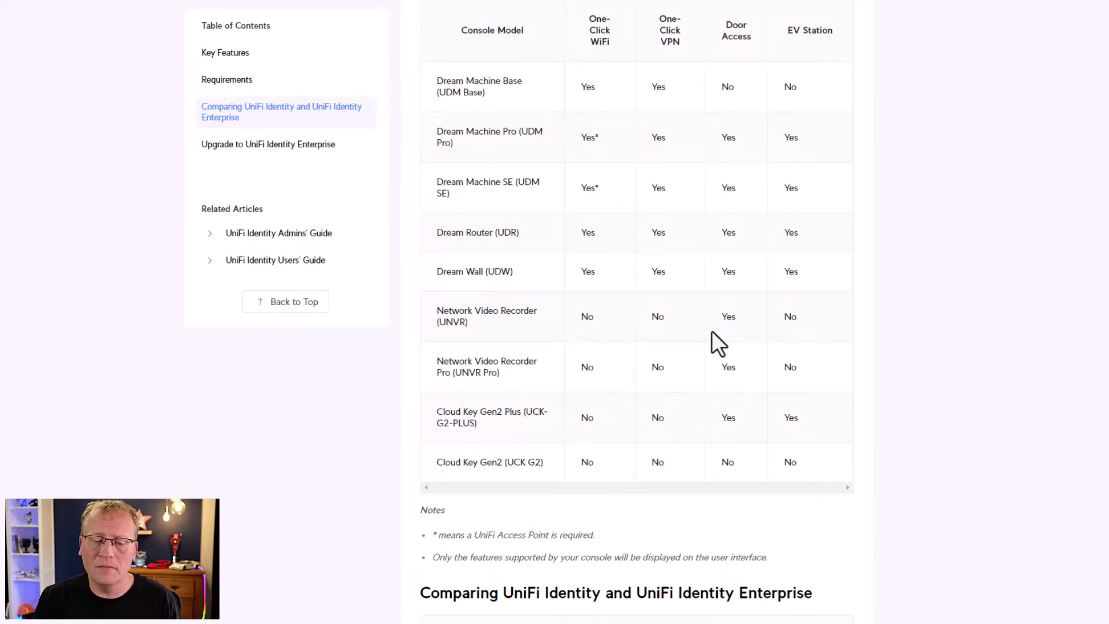
Step: Scroll the article to the Comparing UniFi Identity and UniFi Identity Enterprise table
scroll(711, 331, "down", 10)
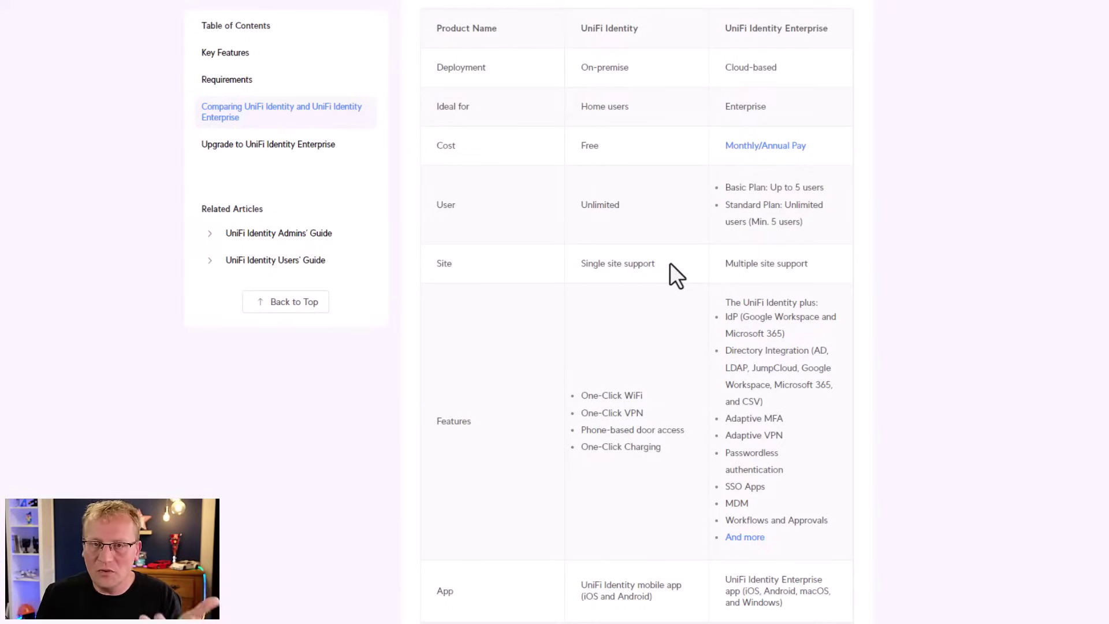
scroll(670, 262, "down", 2)
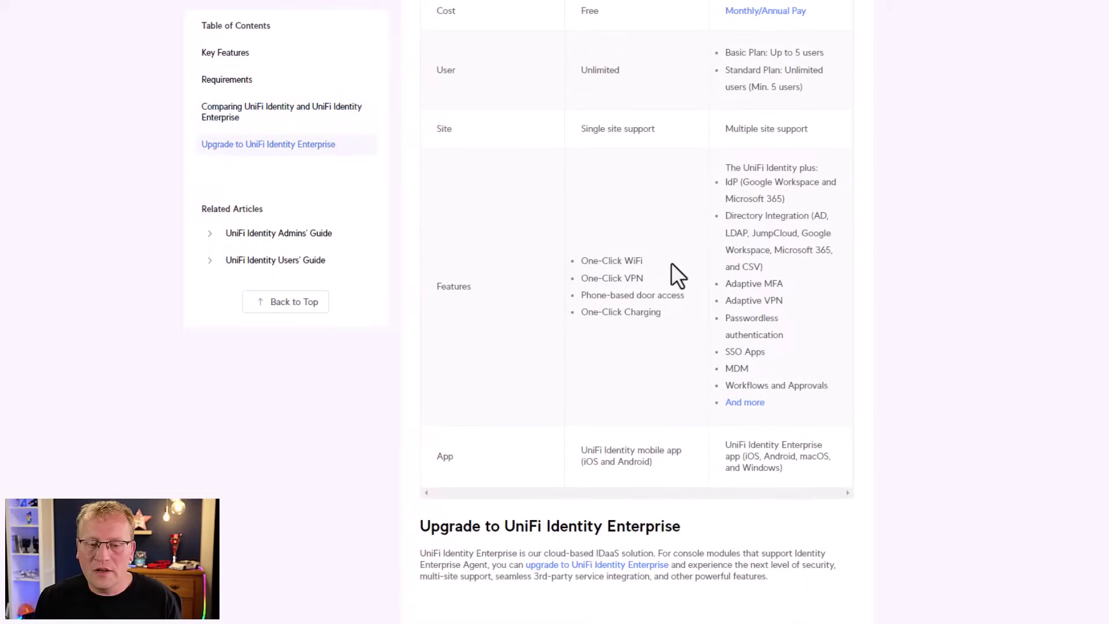
scroll(672, 264, "up", 3)
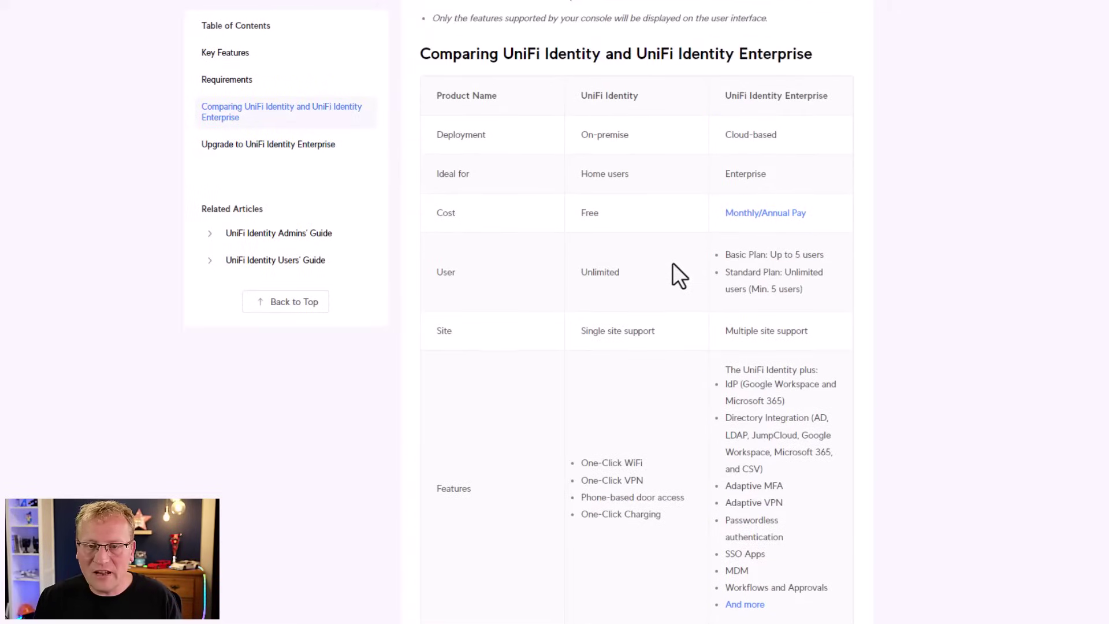
scroll(673, 264, "down", 5)
scroll(672, 265, "up", 3)
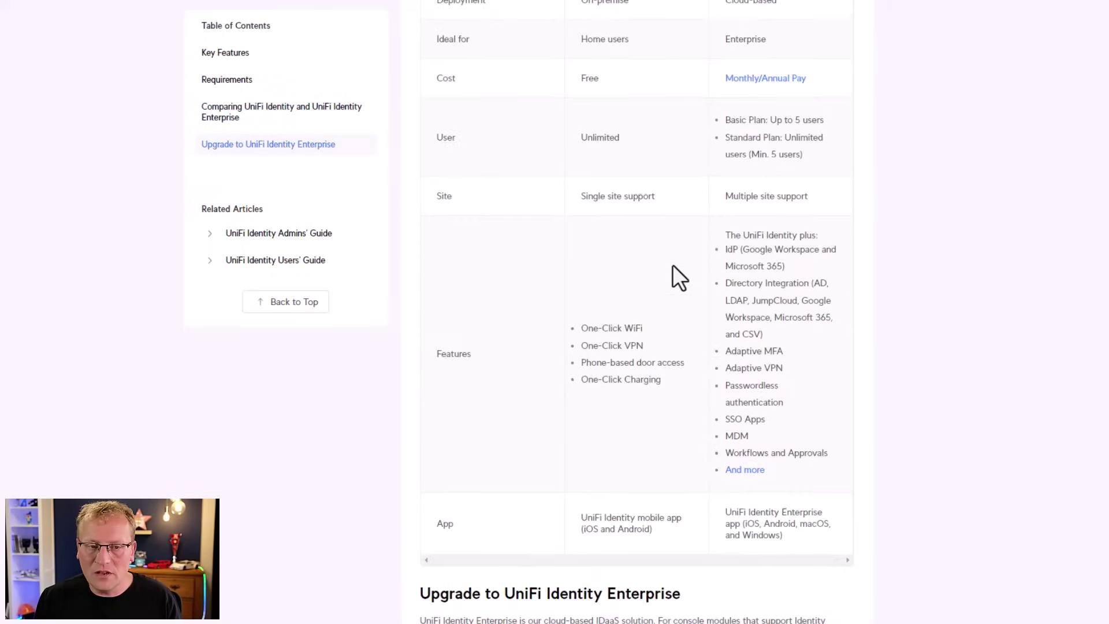
scroll(673, 264, "up", 1)
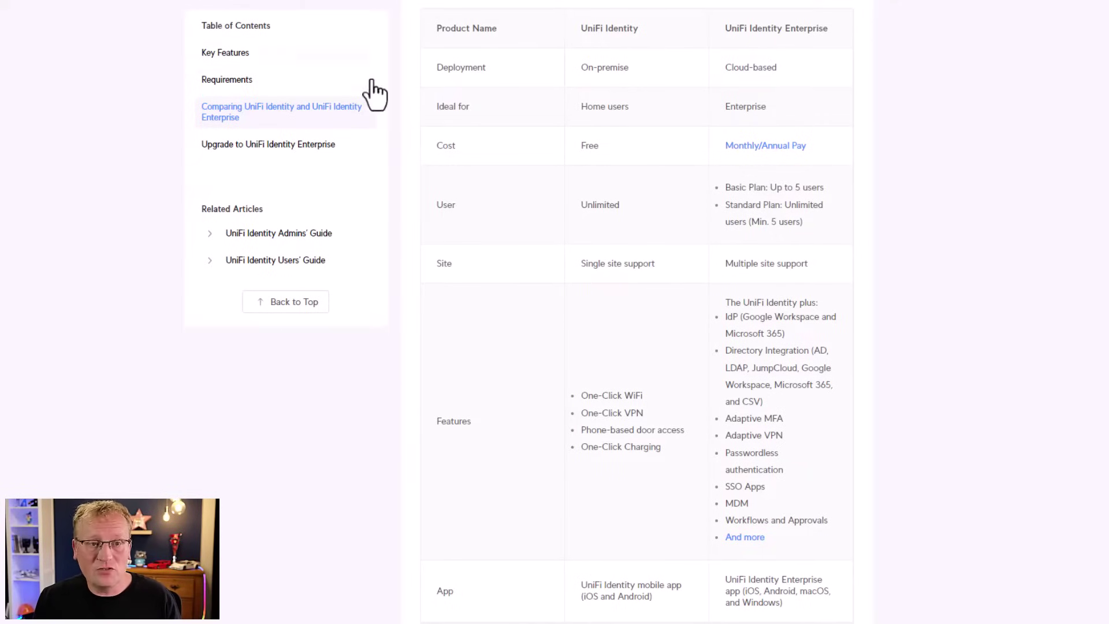
Step: View the new Enterprise workspace plans, cancel the existing-workspace prompt, and go to Admins & Users
left_click(363, 12)
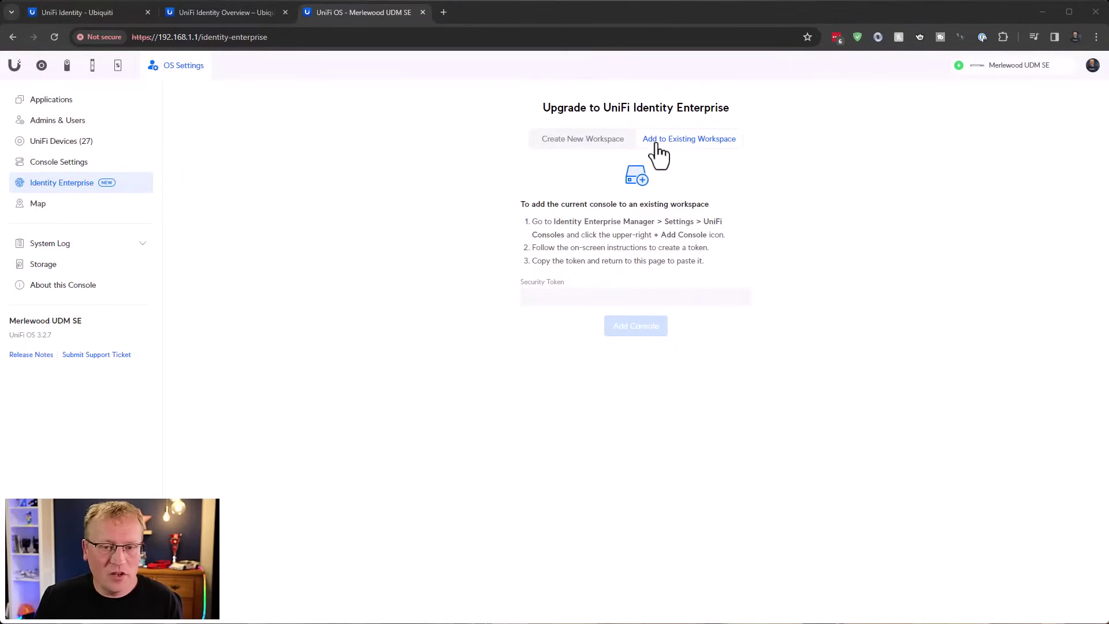
left_click(581, 141)
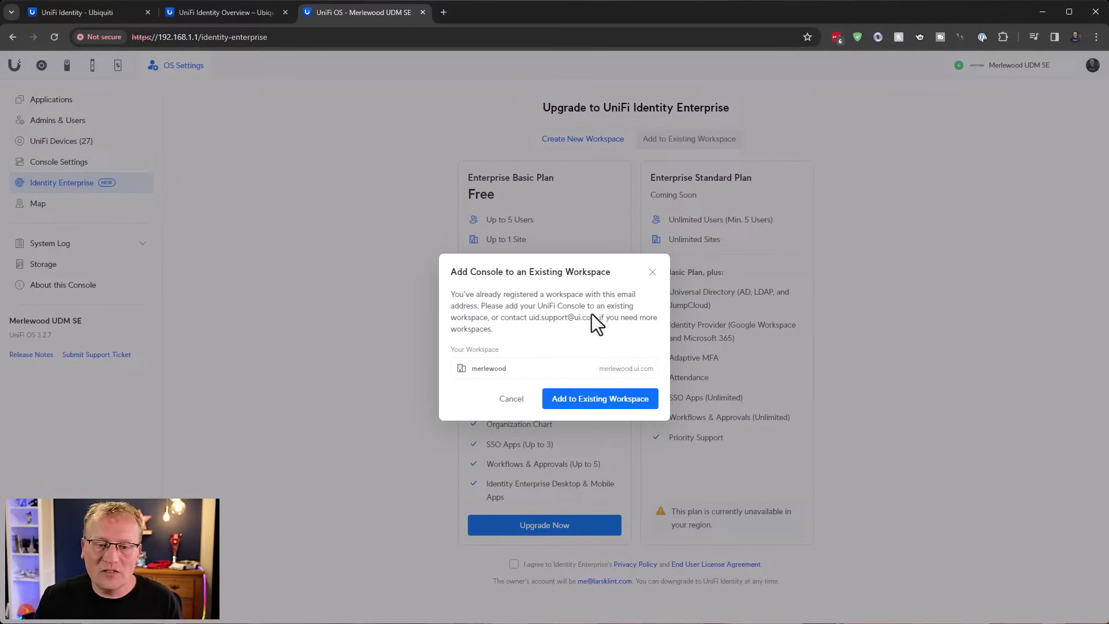
left_click(512, 401)
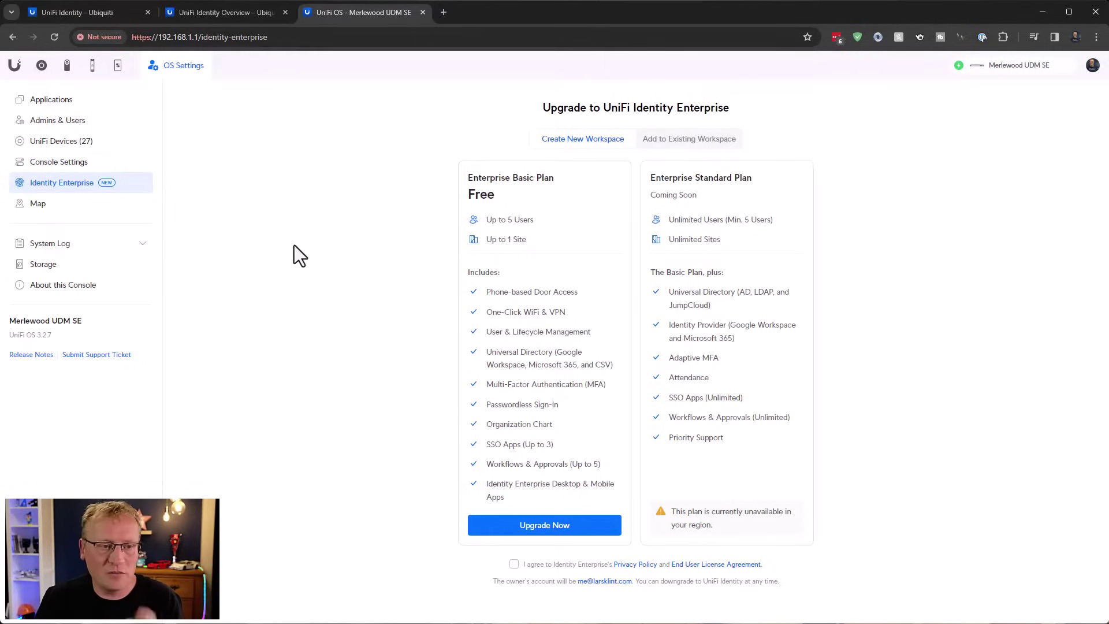
left_click(54, 122)
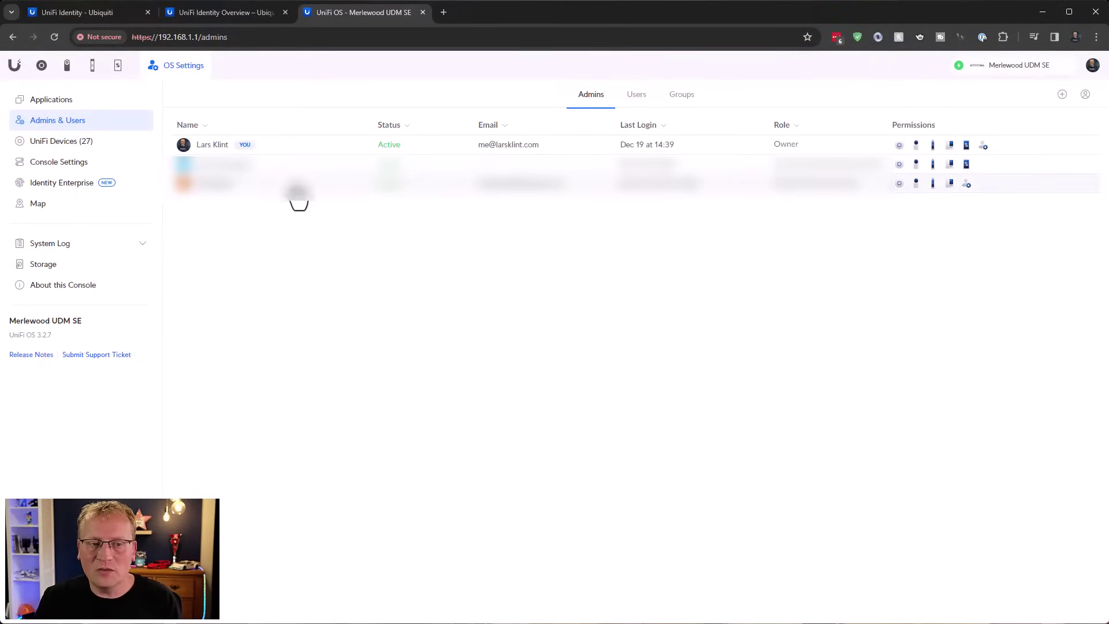
Step: Send the owner a UniFi Identity invitation link from the Users list, then open their Settings
left_click(639, 97)
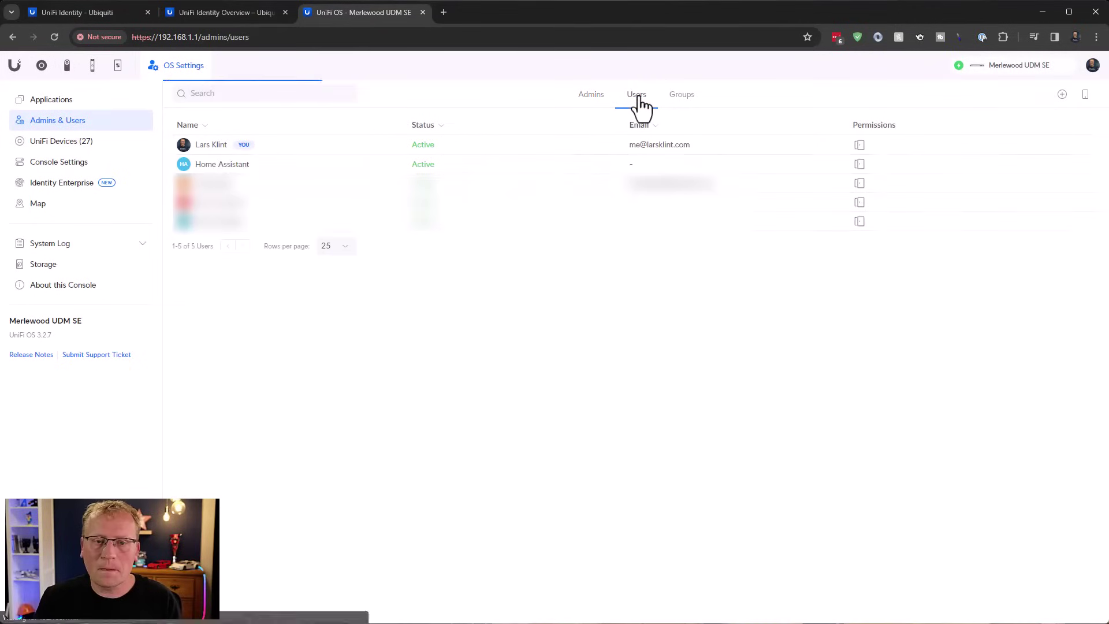
left_click(360, 149)
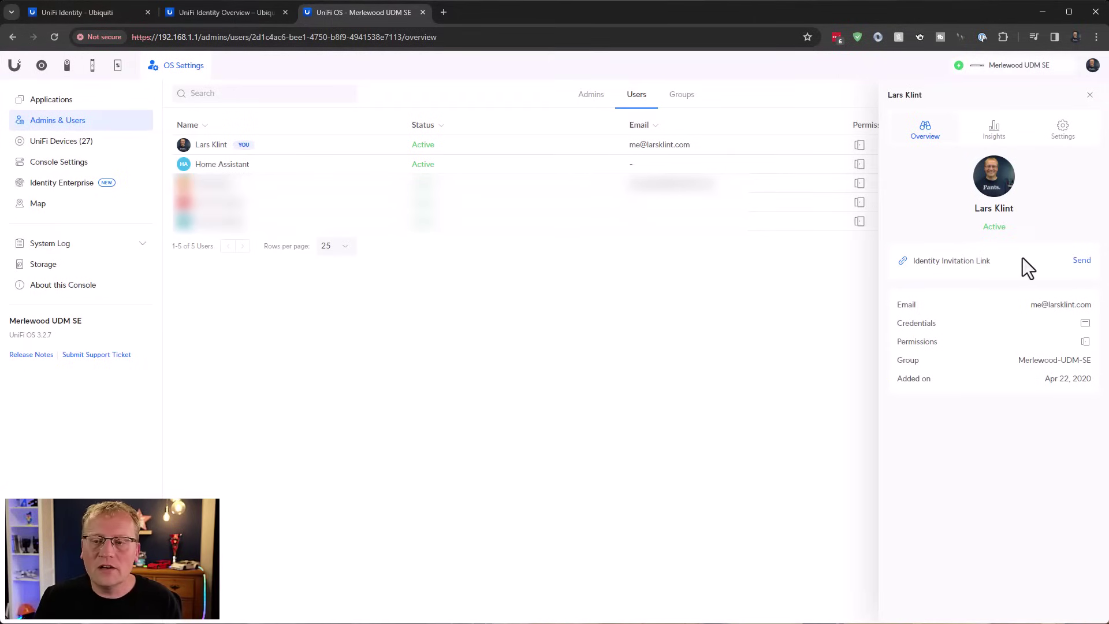
left_click(1081, 261)
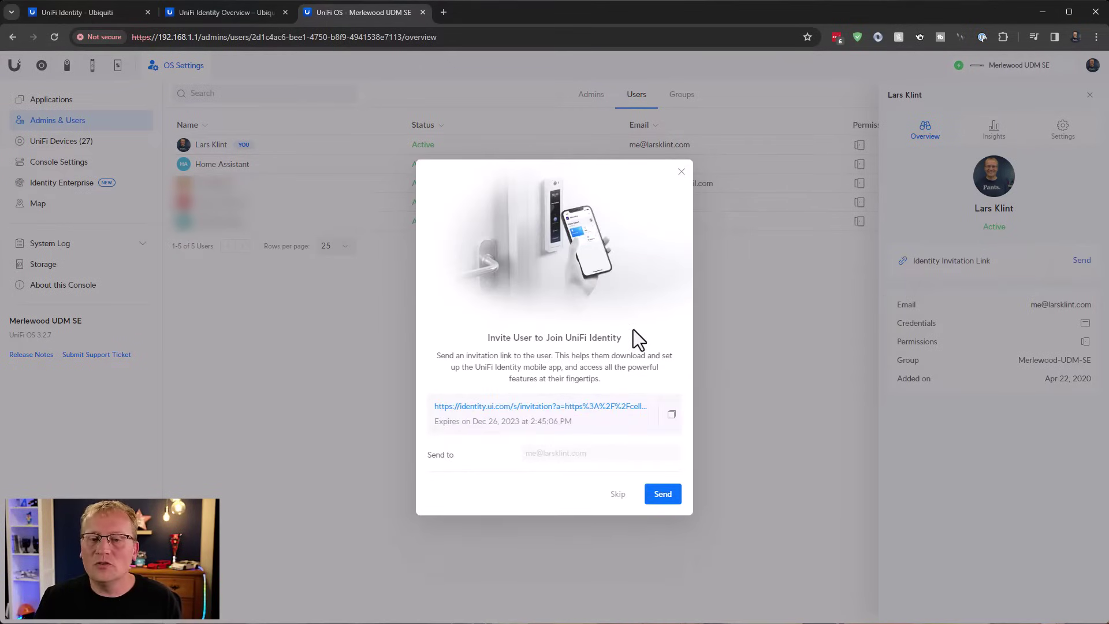
left_click(662, 496)
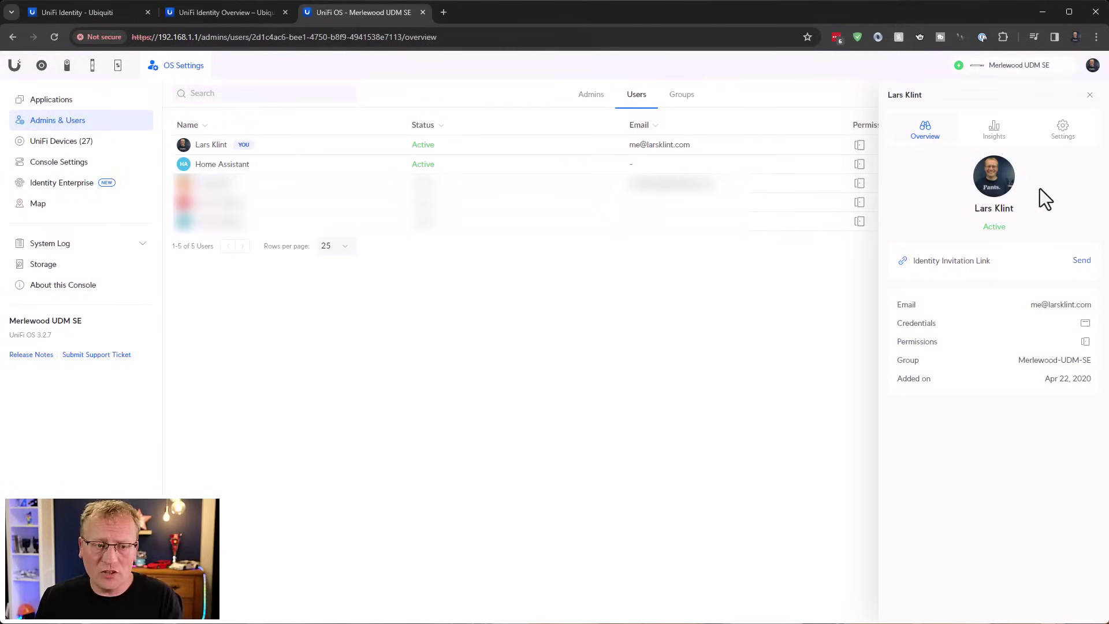
left_click(1065, 138)
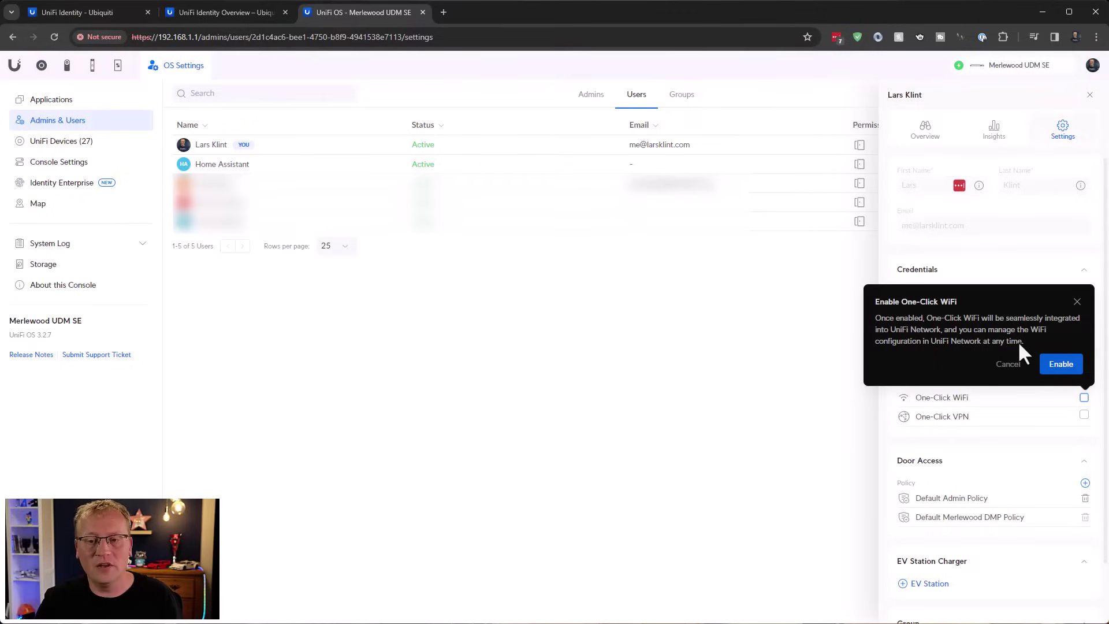
Step: Confirm enabling One-Click WiFi for the owner, which fails because SSIDs exceed the limit of 4
left_click(1062, 364)
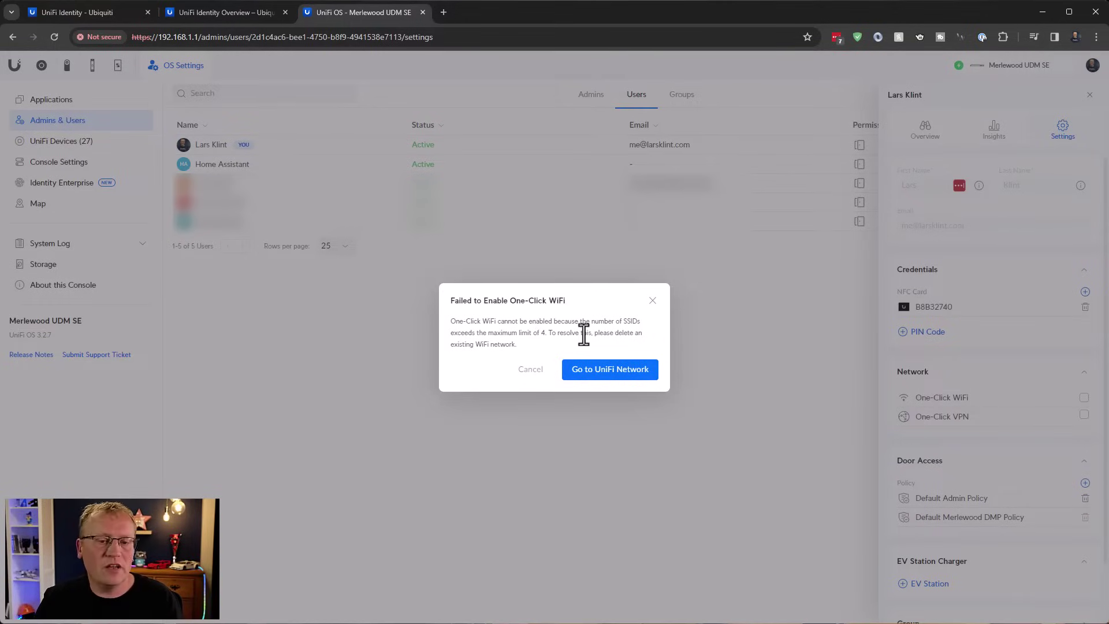
Step: Check the four SSIDs in UniFi Network WiFi settings, then return to Admins & Users
left_click(607, 375)
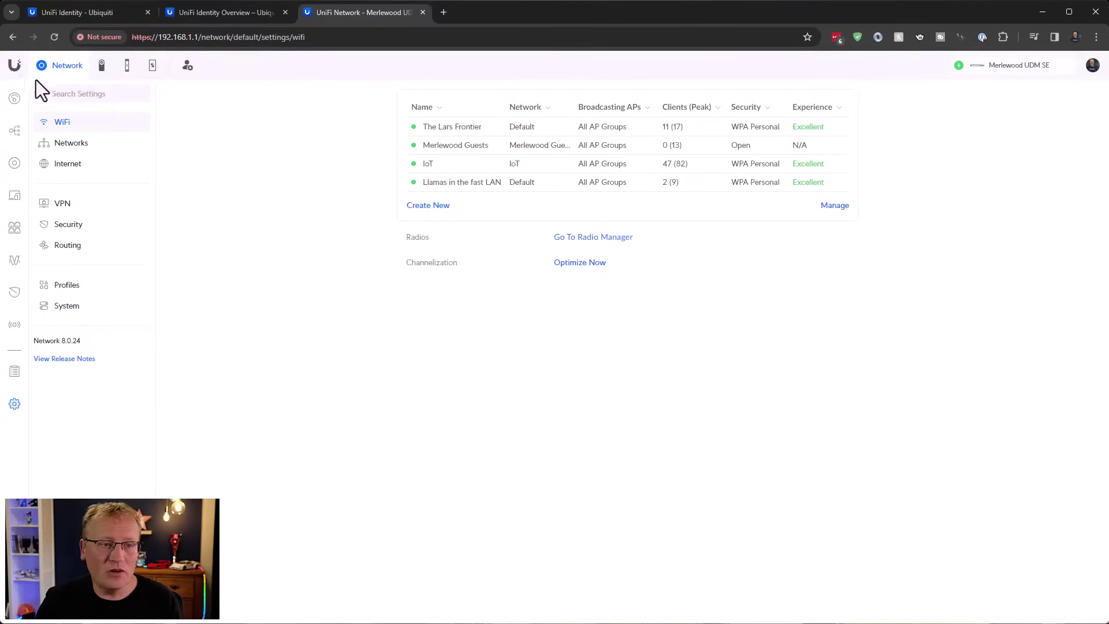
left_click(14, 66)
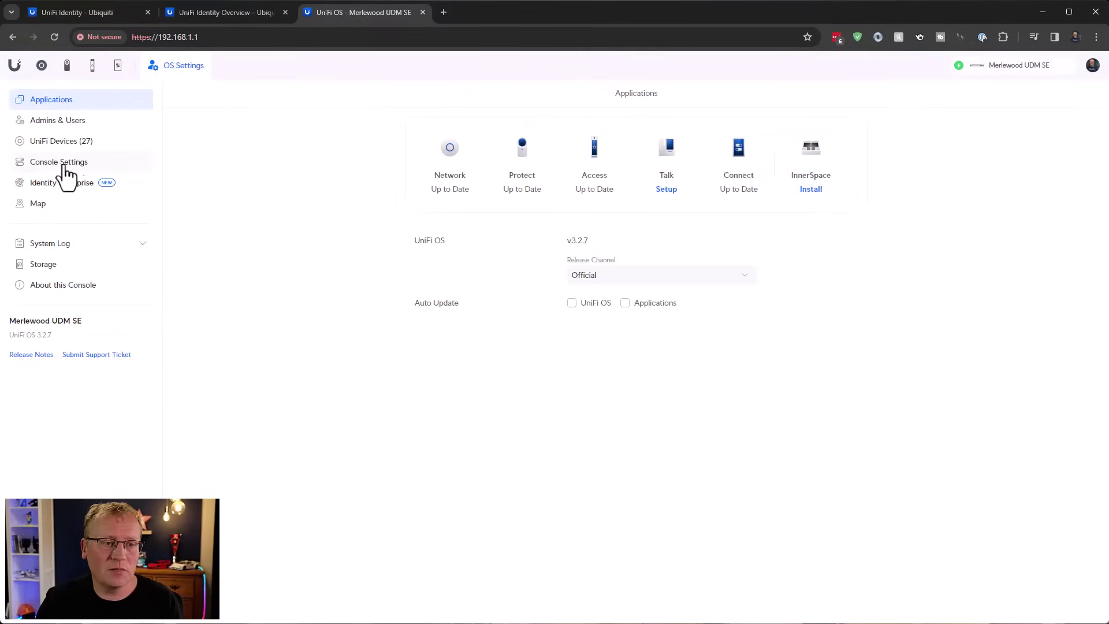
left_click(51, 121)
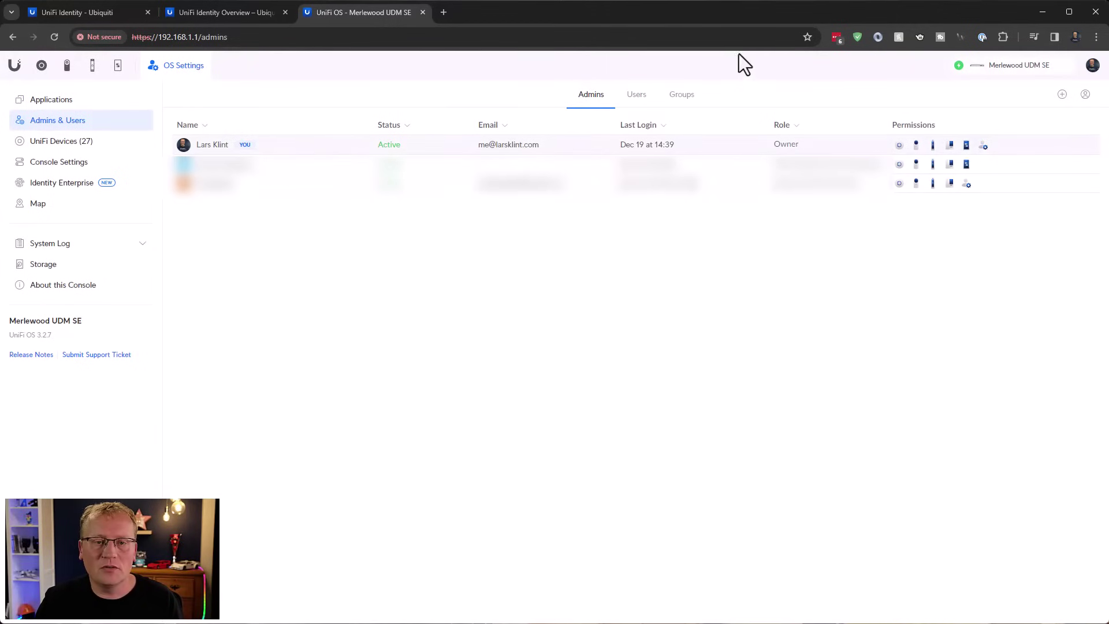
Step: Open your own user's Settings from the Users list and scroll to the Network section
left_click(637, 95)
left_click(277, 151)
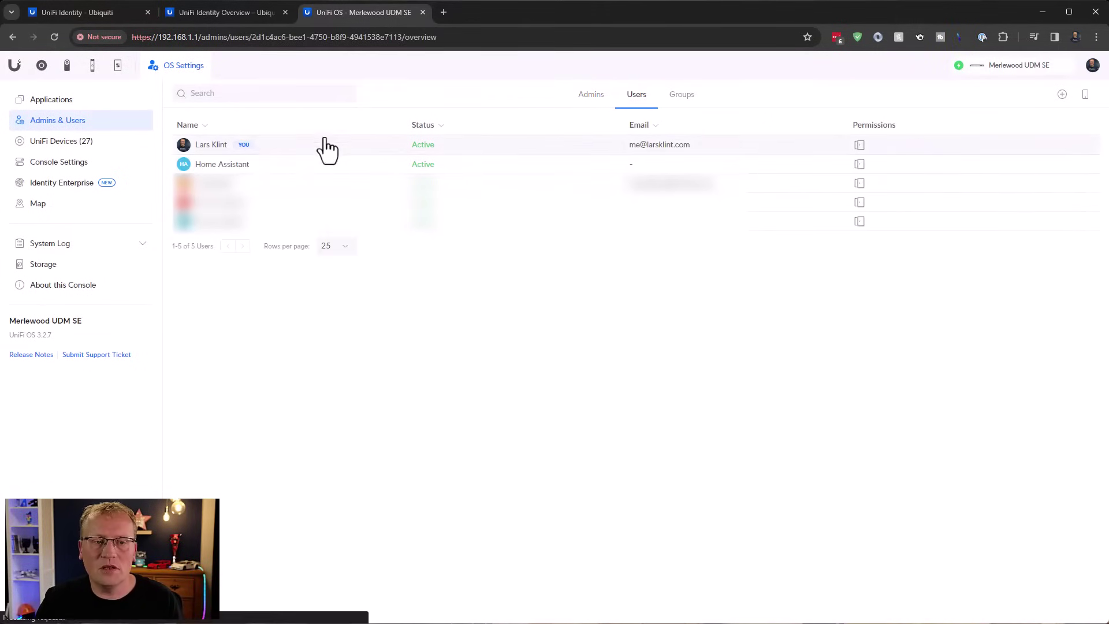
left_click(1064, 128)
scroll(969, 455, "down", 3)
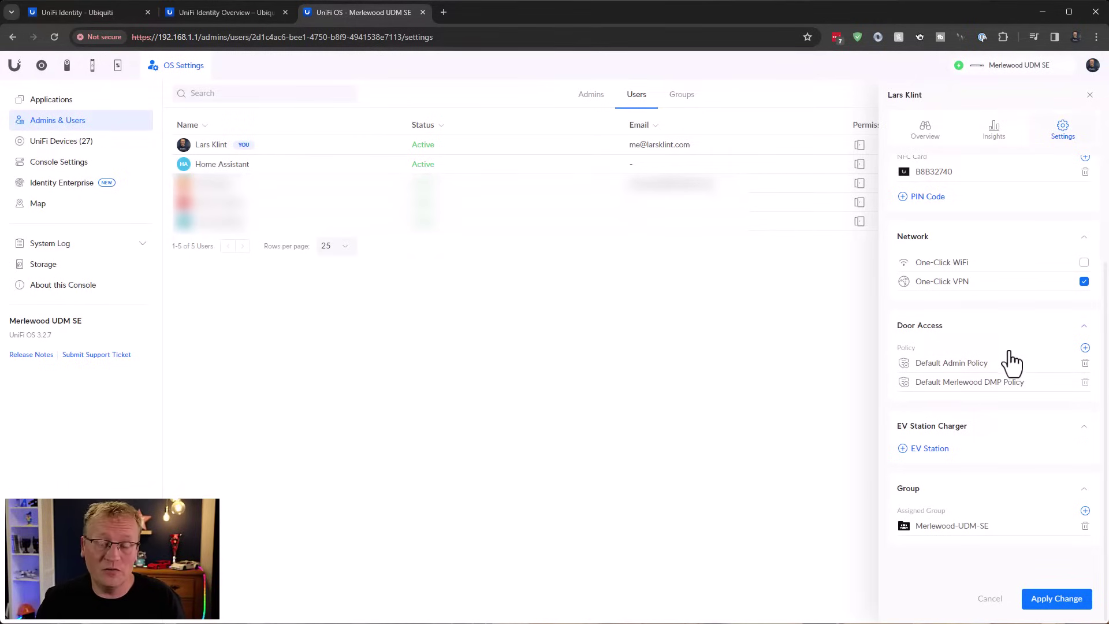
Step: Try adding an EV Station (none found), then apply your settings with One-Click VPN enabled
left_click(929, 449)
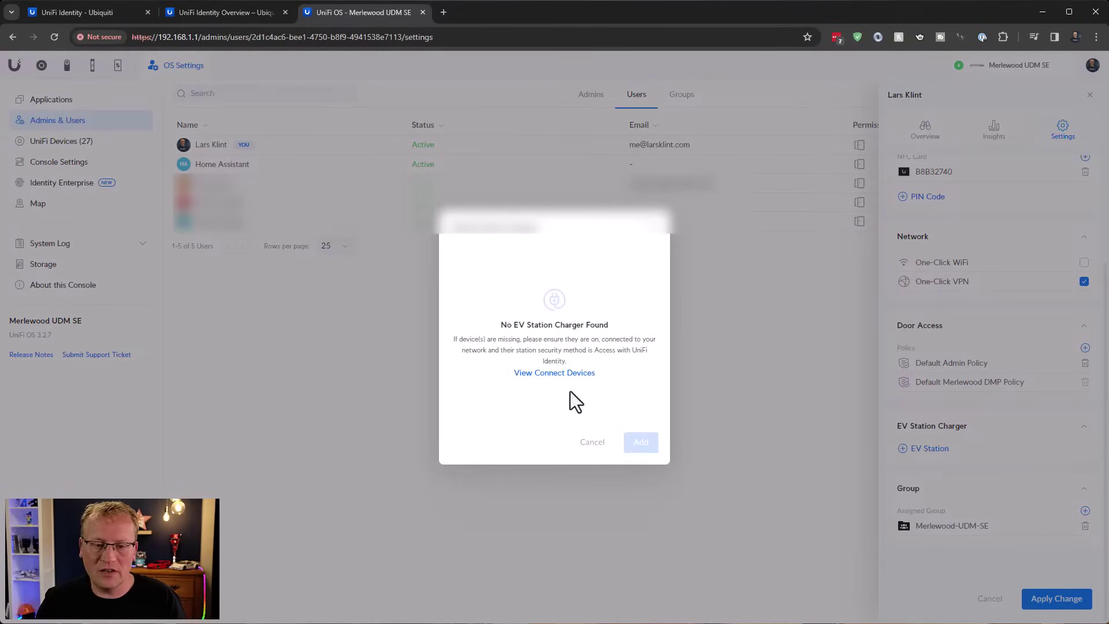
left_click(592, 443)
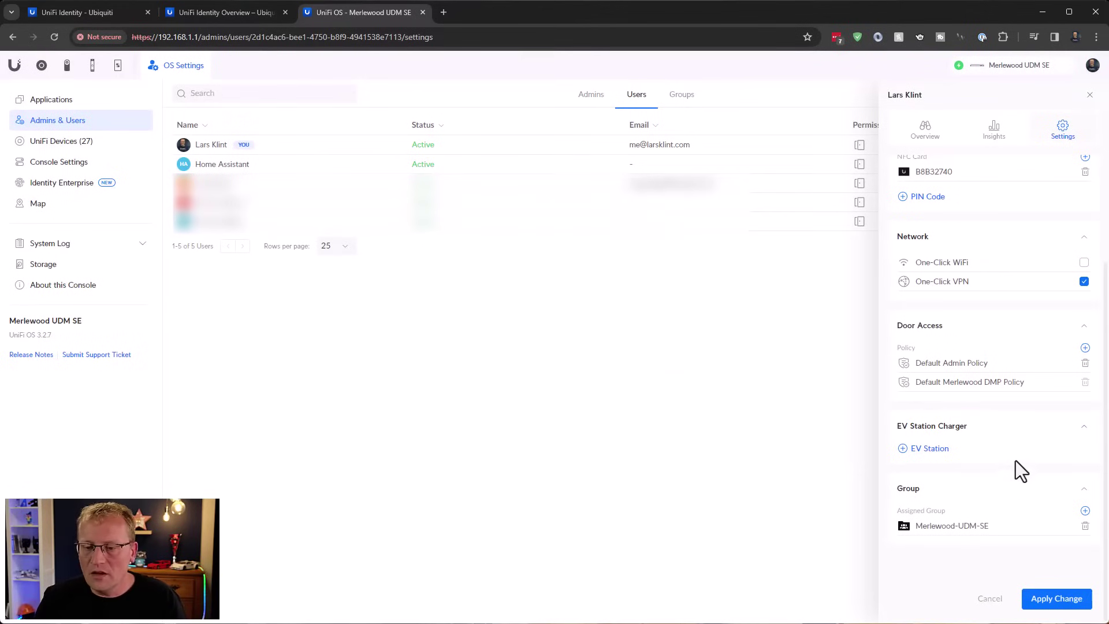
left_click(1065, 600)
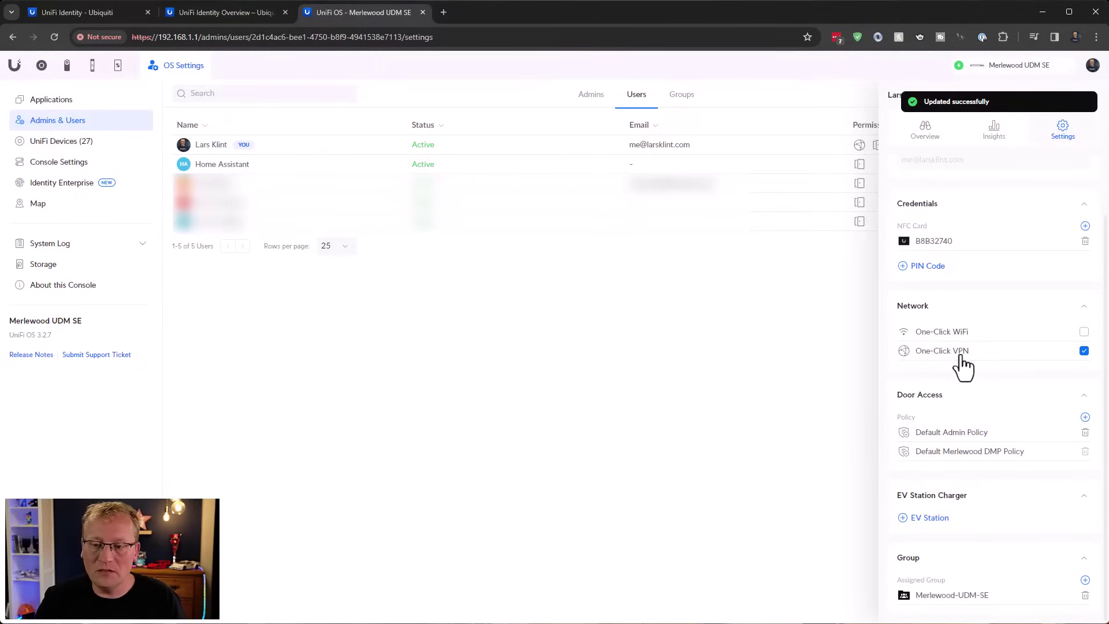
scroll(1020, 378, "up", 1)
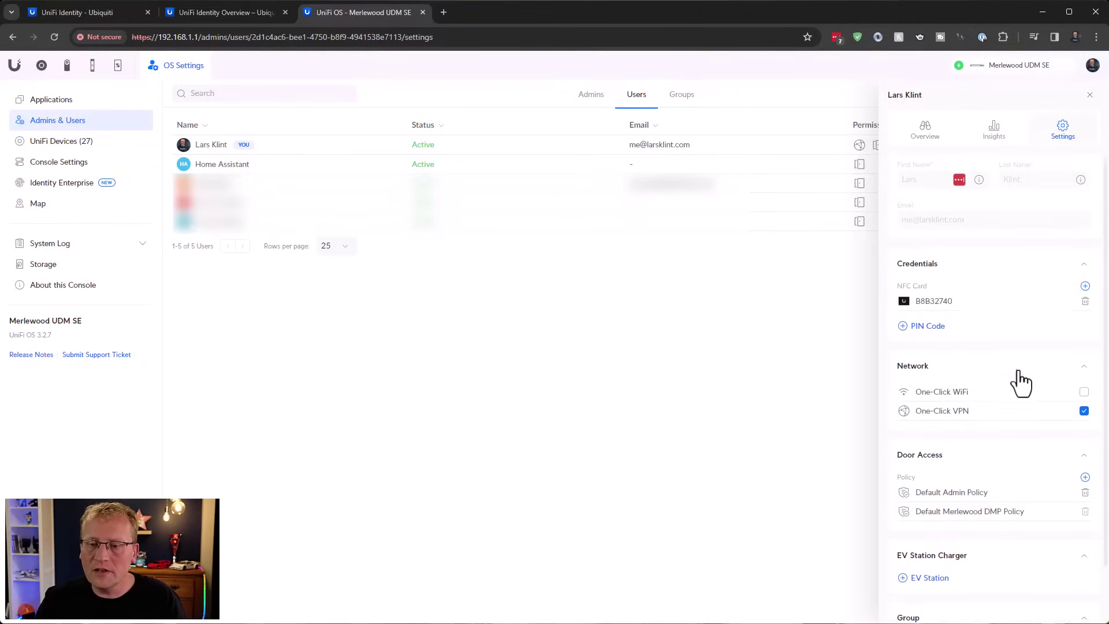
left_click(1084, 416)
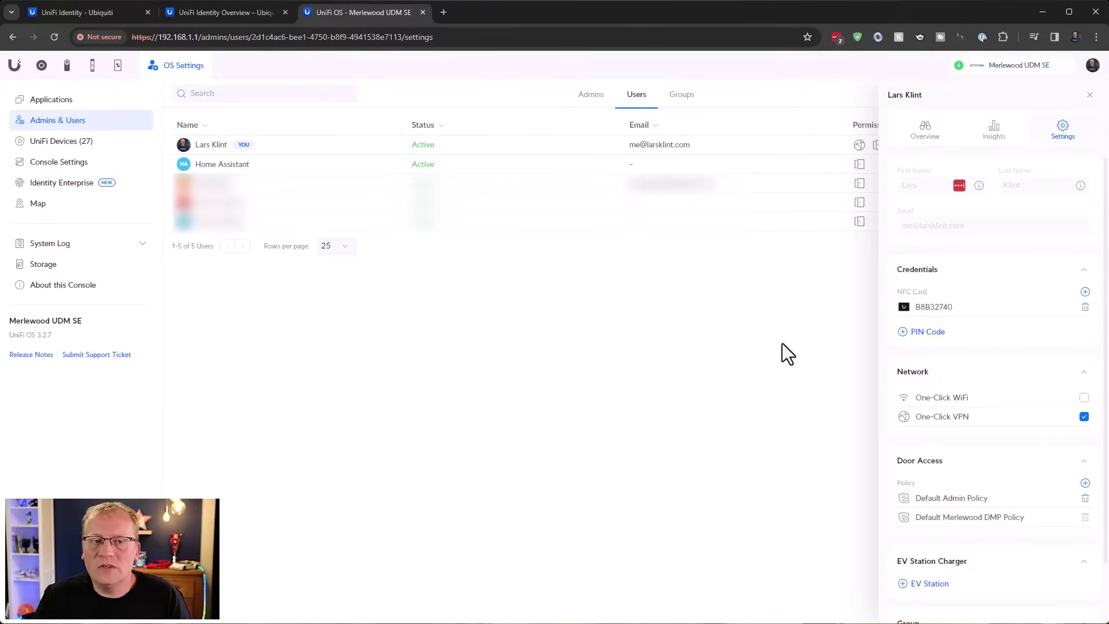
Step: Return to the UniFi Identity Overview article and scroll to its Identity versus Enterprise comparison table
left_click(223, 11)
scroll(639, 364, "down", 1)
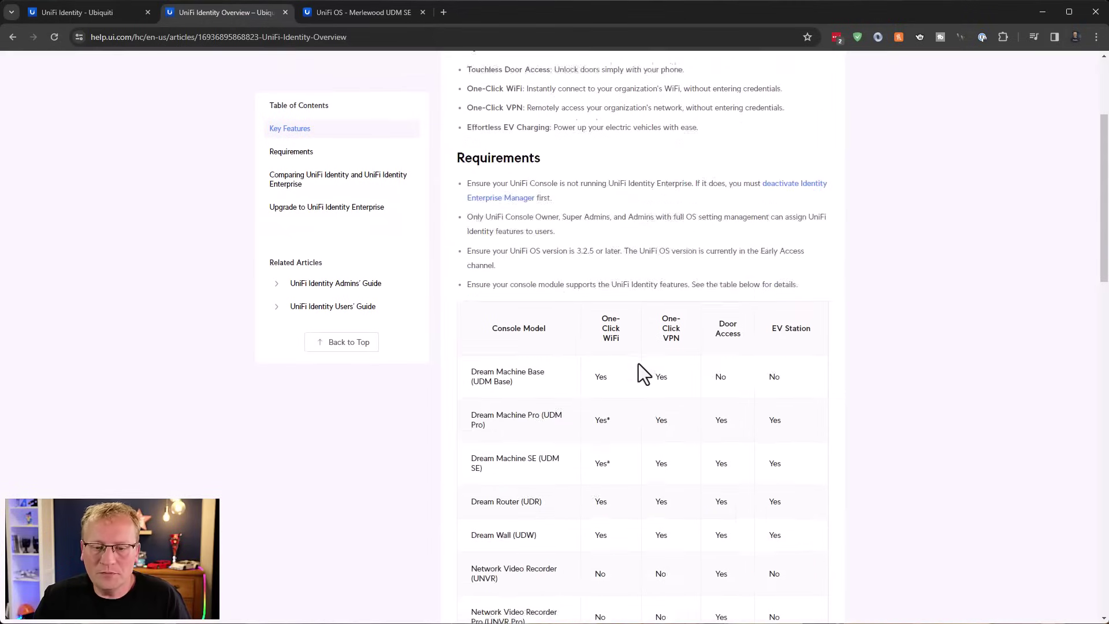
scroll(639, 364, "down", 14)
scroll(639, 366, "up", 1)
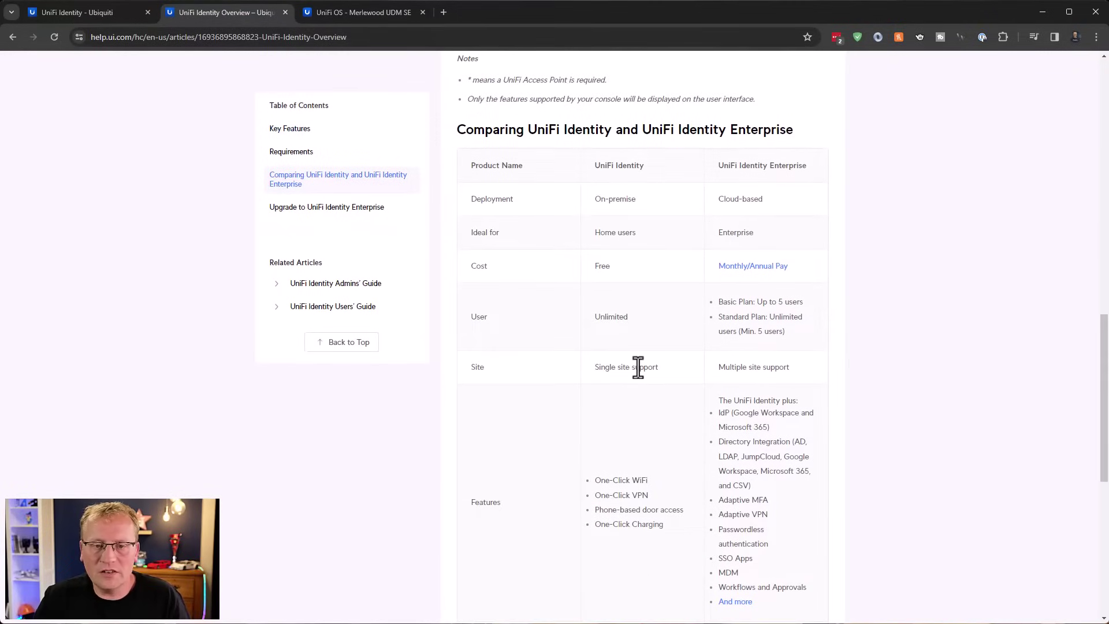
scroll(635, 364, "down", 1)
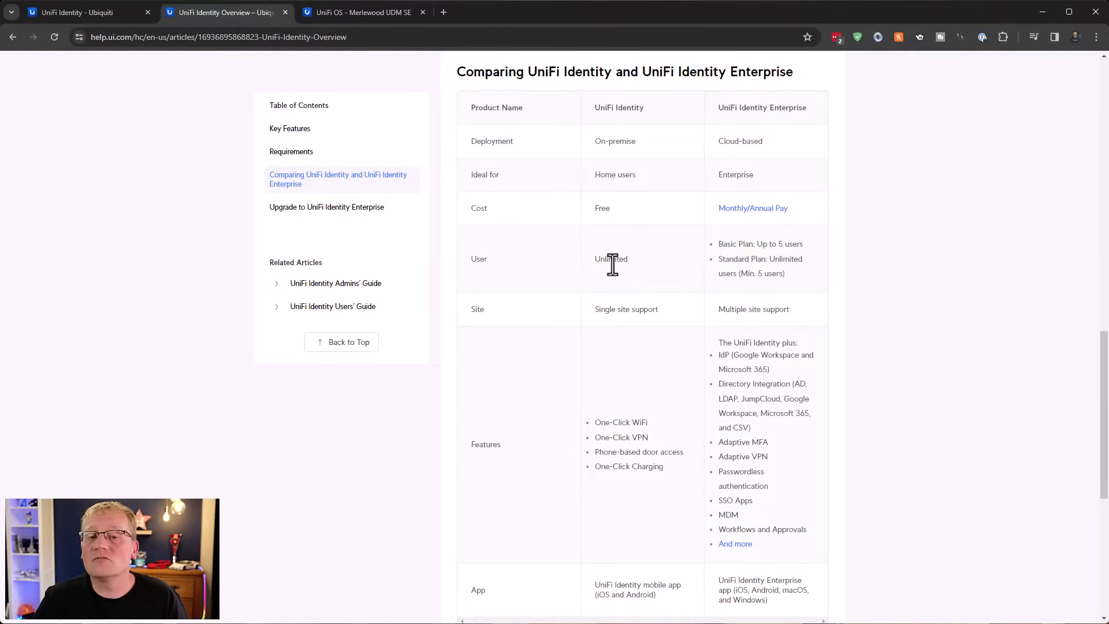
Step: Give another console user One-Click VPN access in Settings and apply the change
left_click(368, 12)
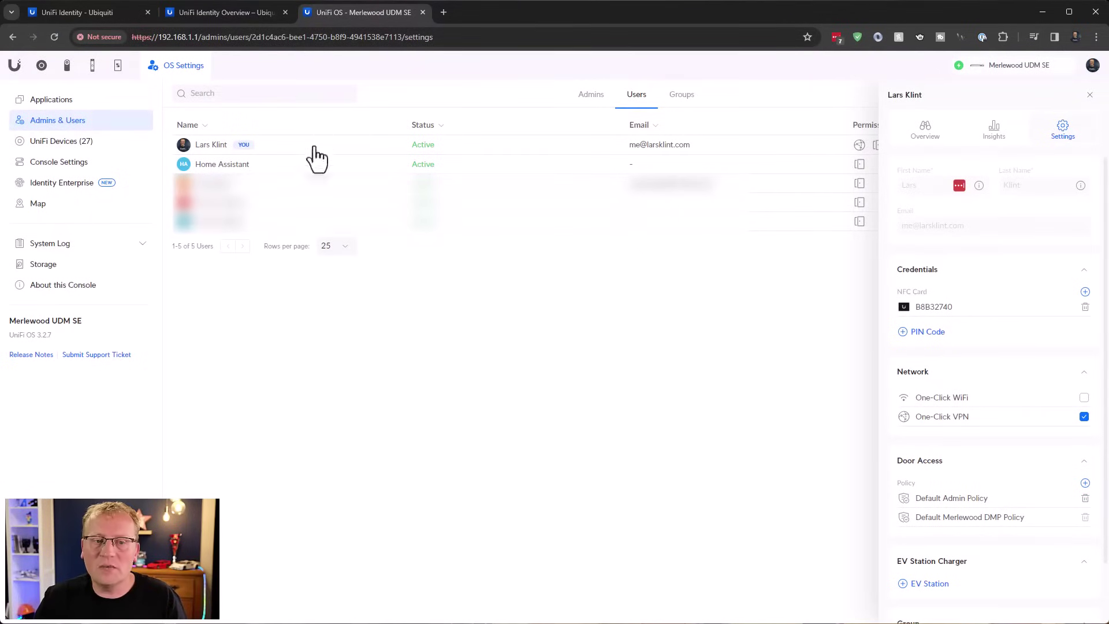
left_click(248, 201)
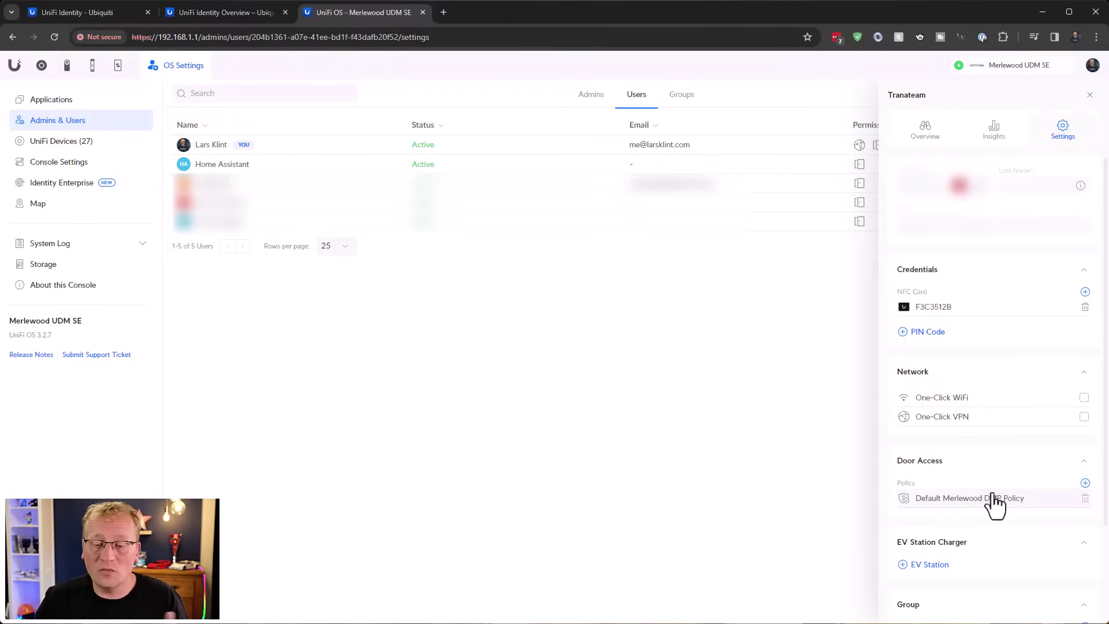
left_click(1084, 417)
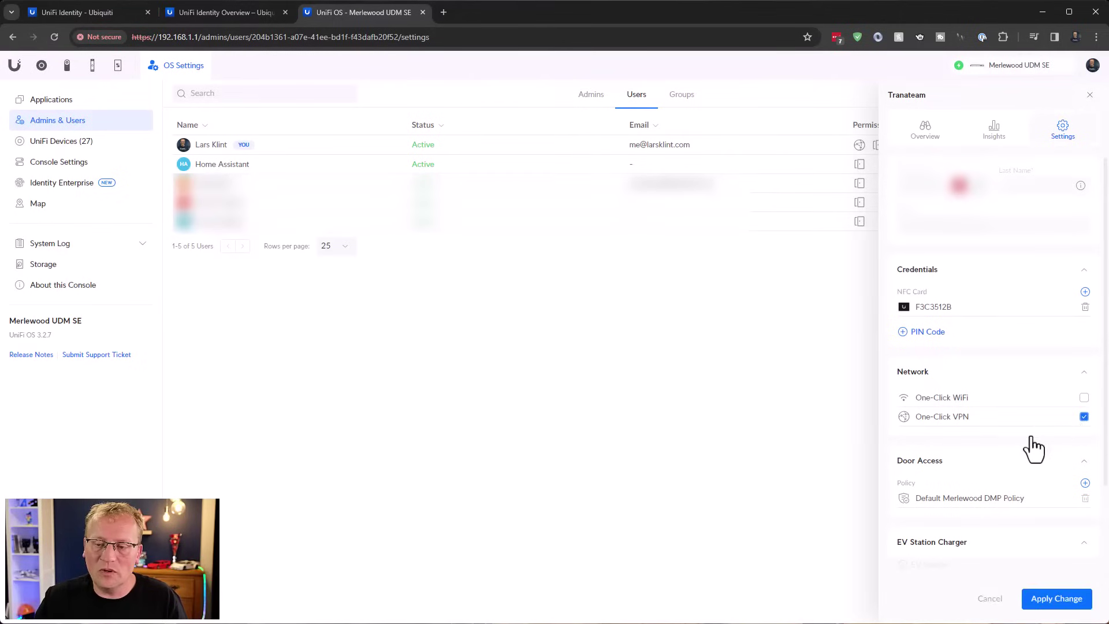
left_click(1054, 603)
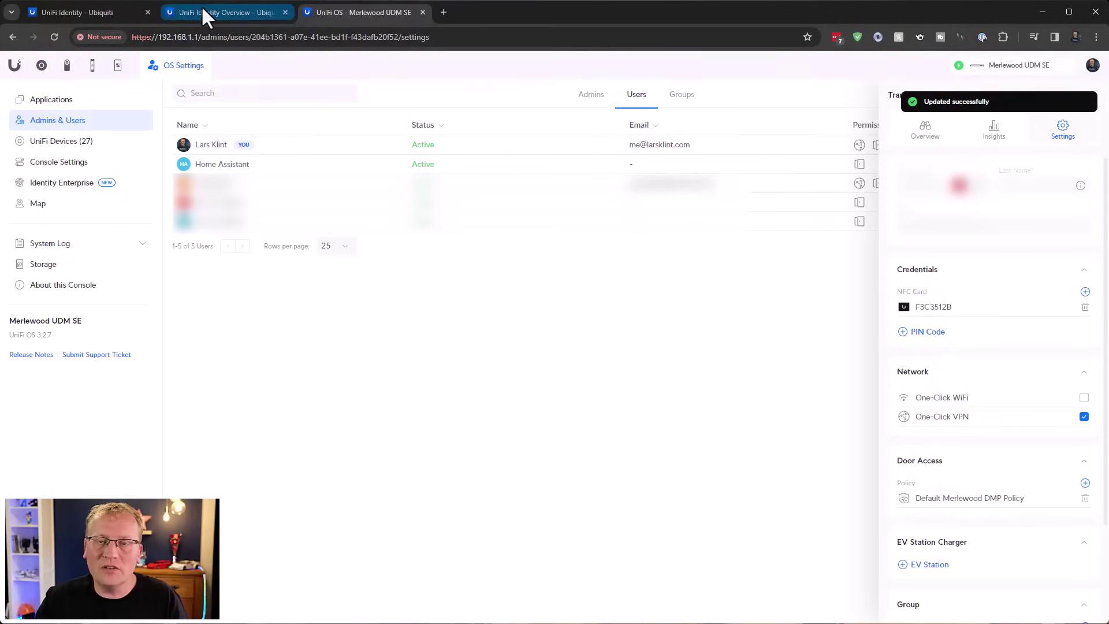
left_click(215, 20)
Step: Scroll further down the UniFi Identity vs. Identity Enterprise comparison table
scroll(666, 428, "down", 1)
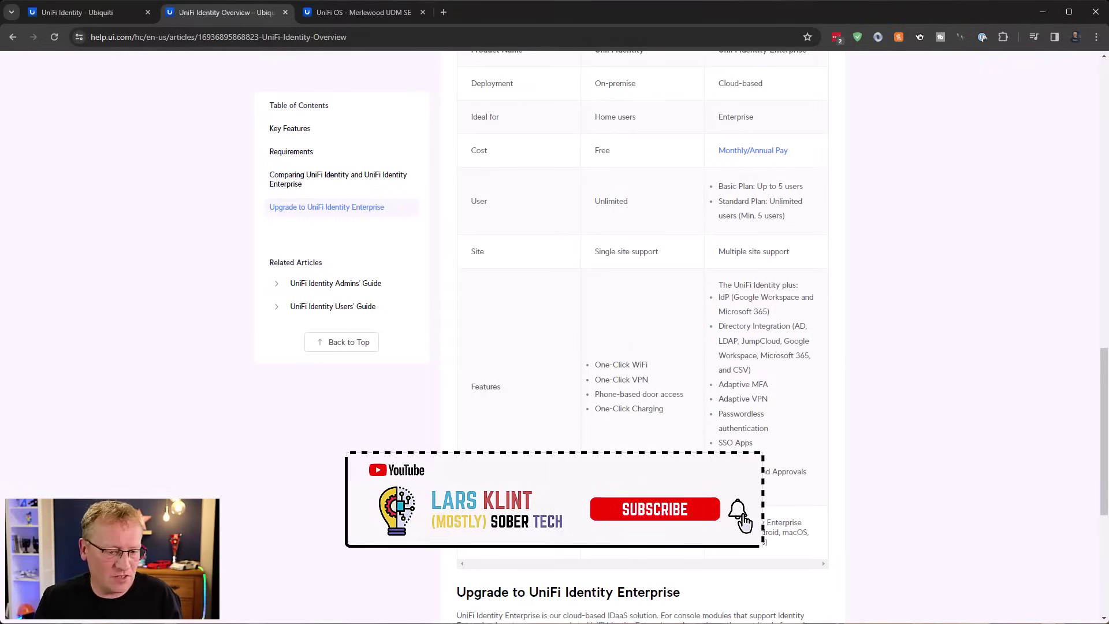
Step: Read the Load My Credential instructions in the Outlook welcome e-mail, then close it
key("alt+Tab")
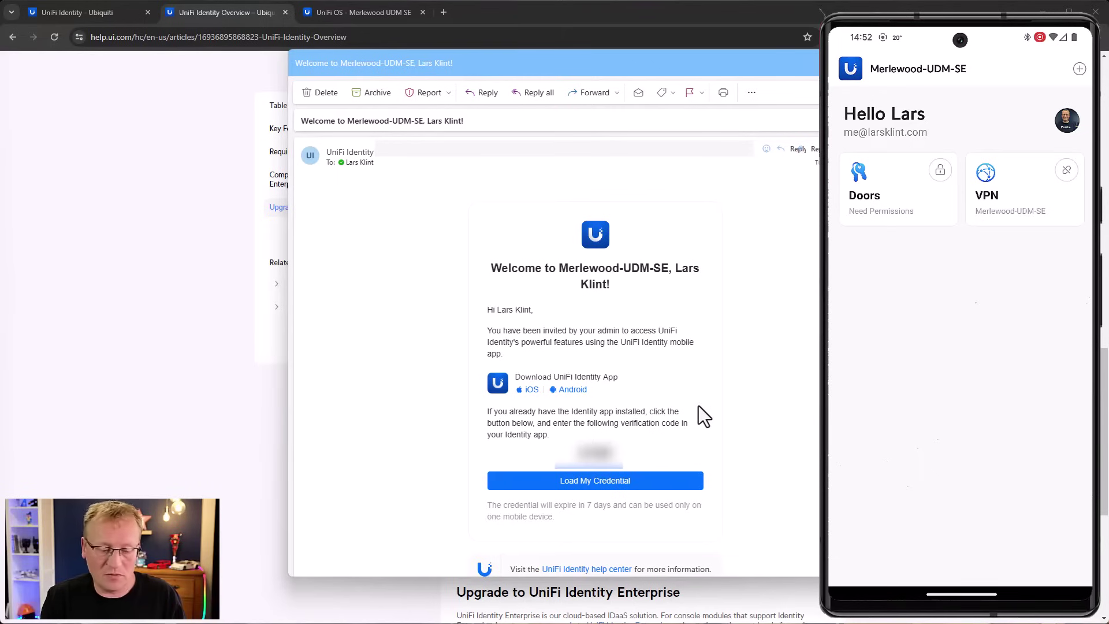
key("alt+Tab")
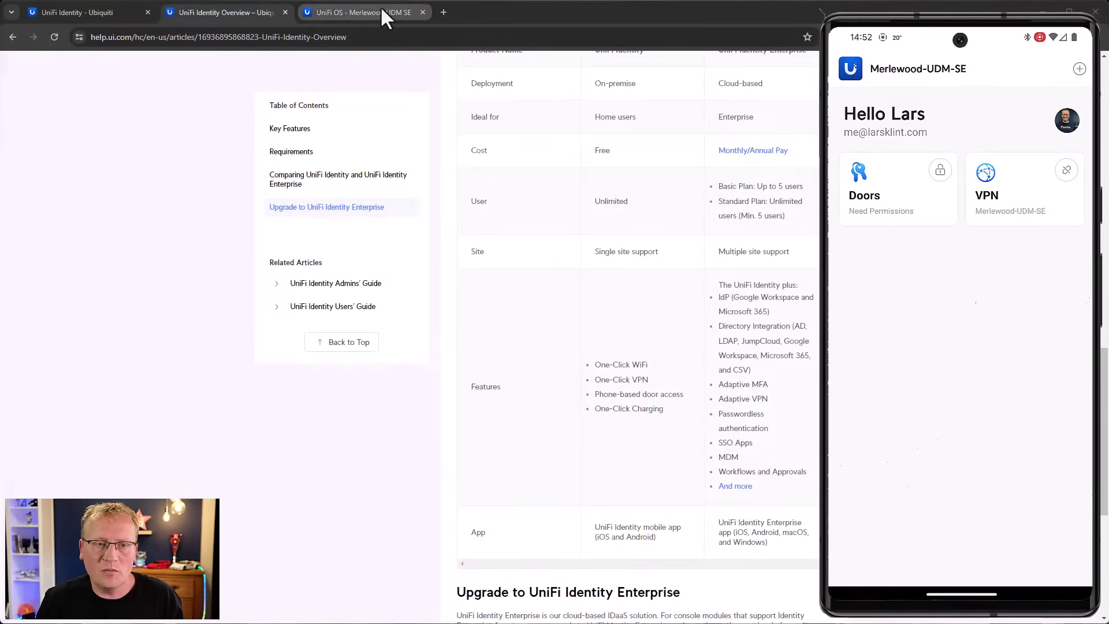
Step: On the phone, allow location while using the app and nearby-device access, then try unlocking Office Door
left_click(381, 9)
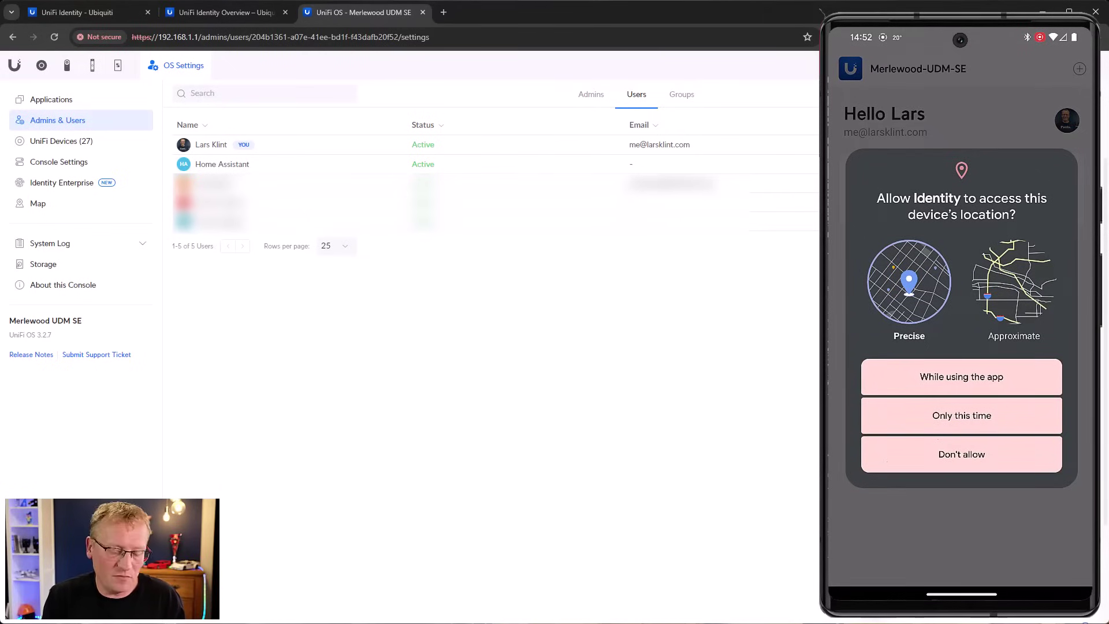
left_click(982, 381)
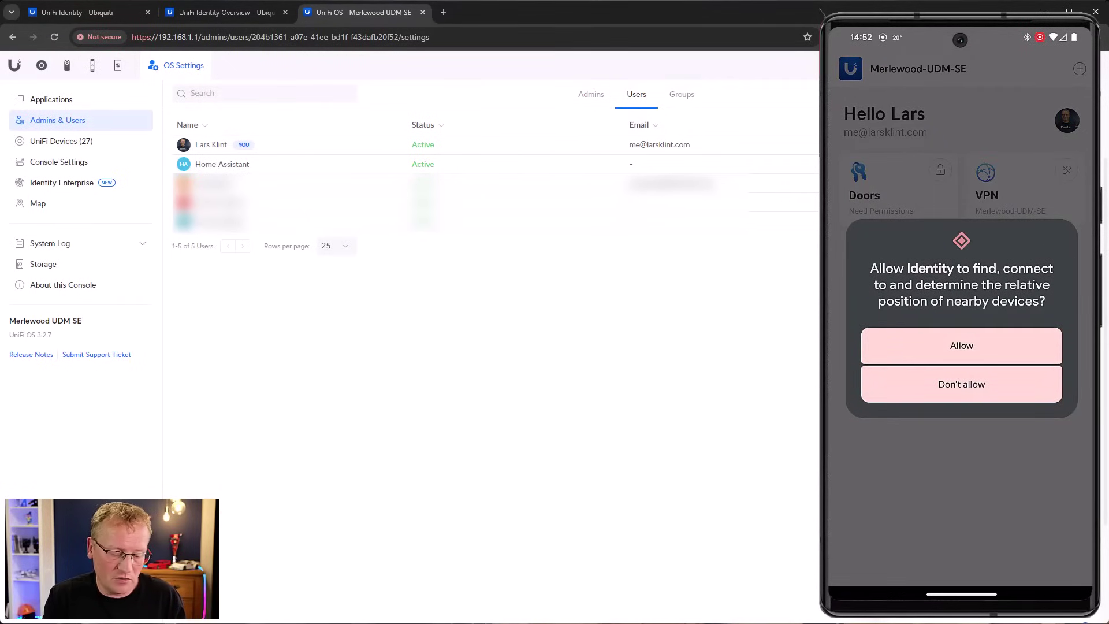
left_click(962, 346)
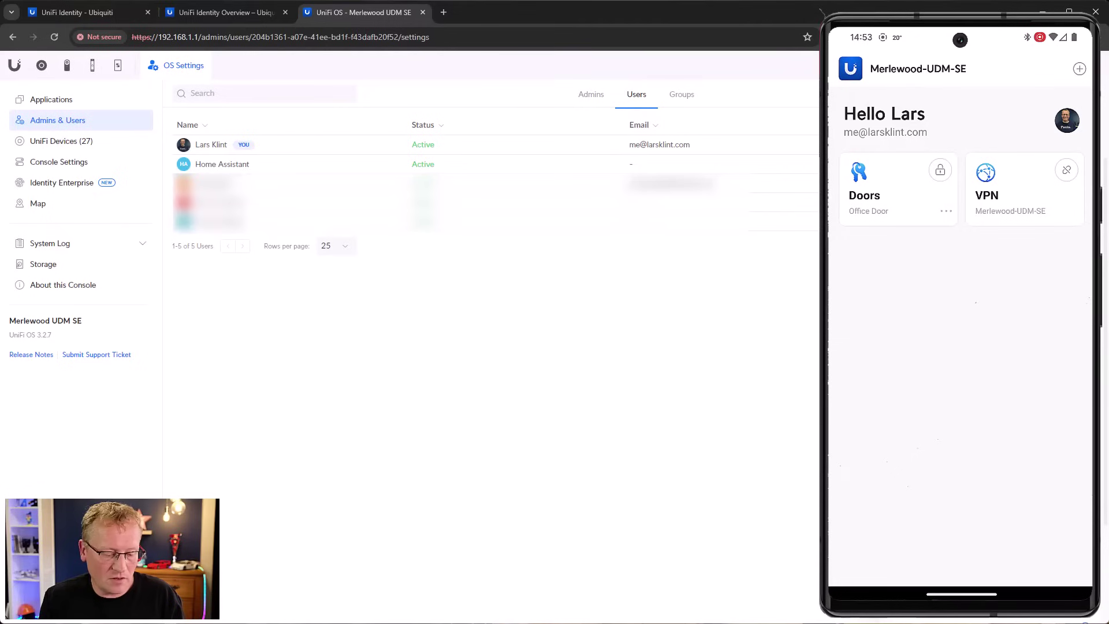
left_click(889, 191)
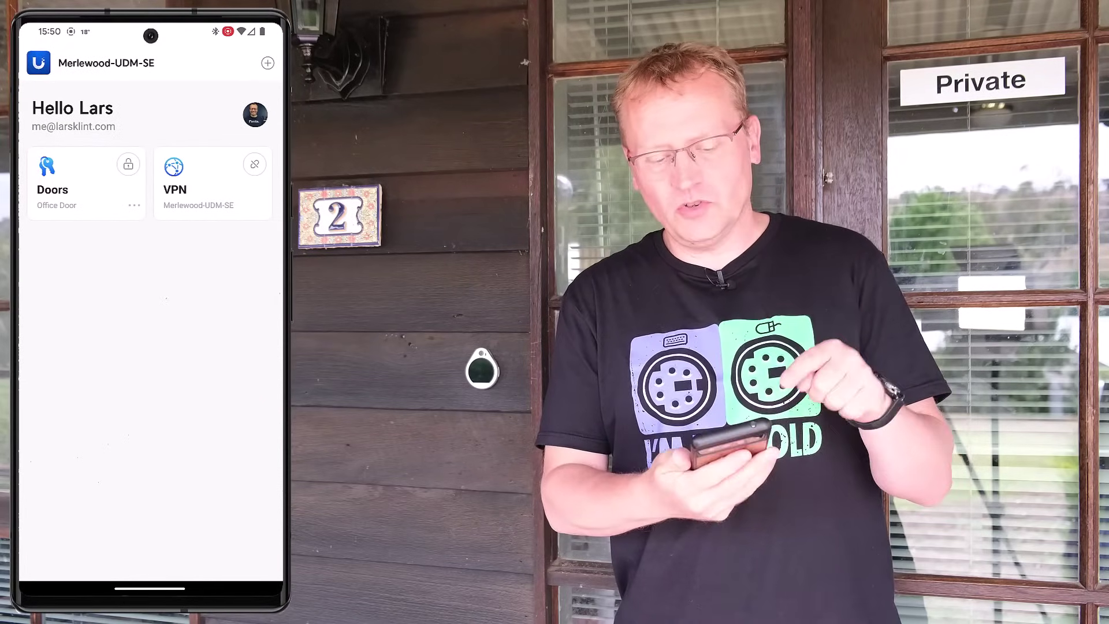
Step: Retry unlocking Office Door several times, then view the doors list and return home
left_click(128, 164)
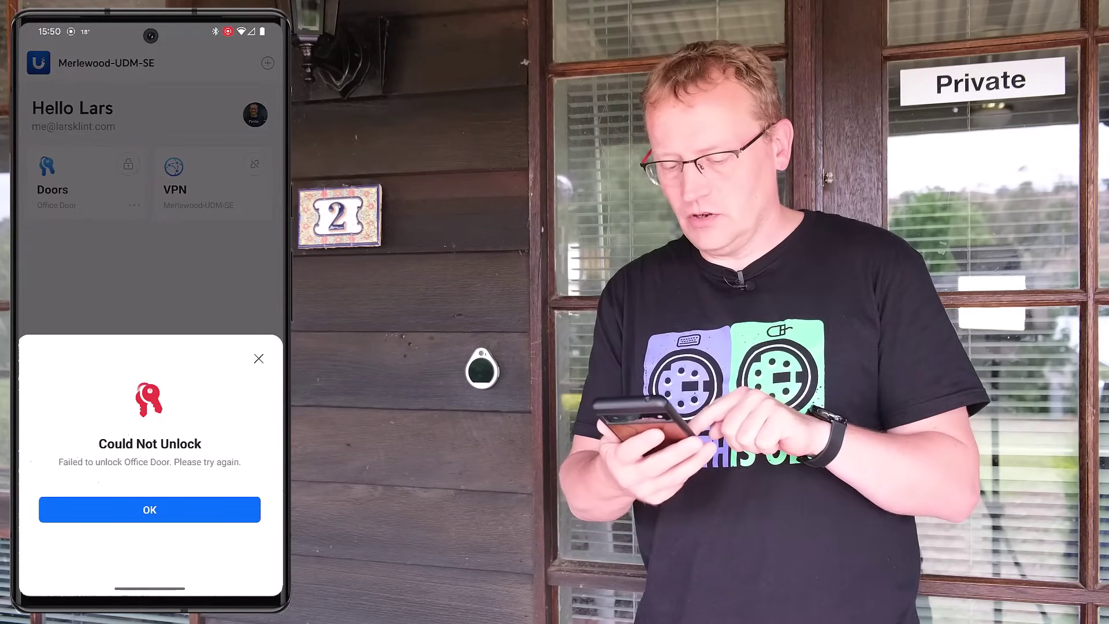
left_click(100, 512)
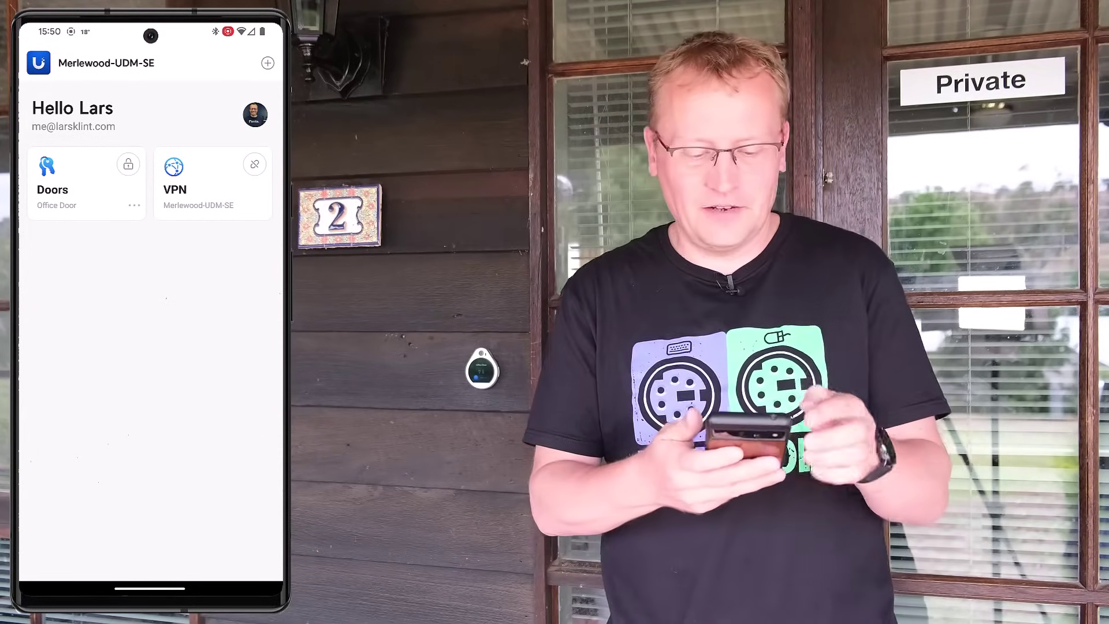
left_click(128, 165)
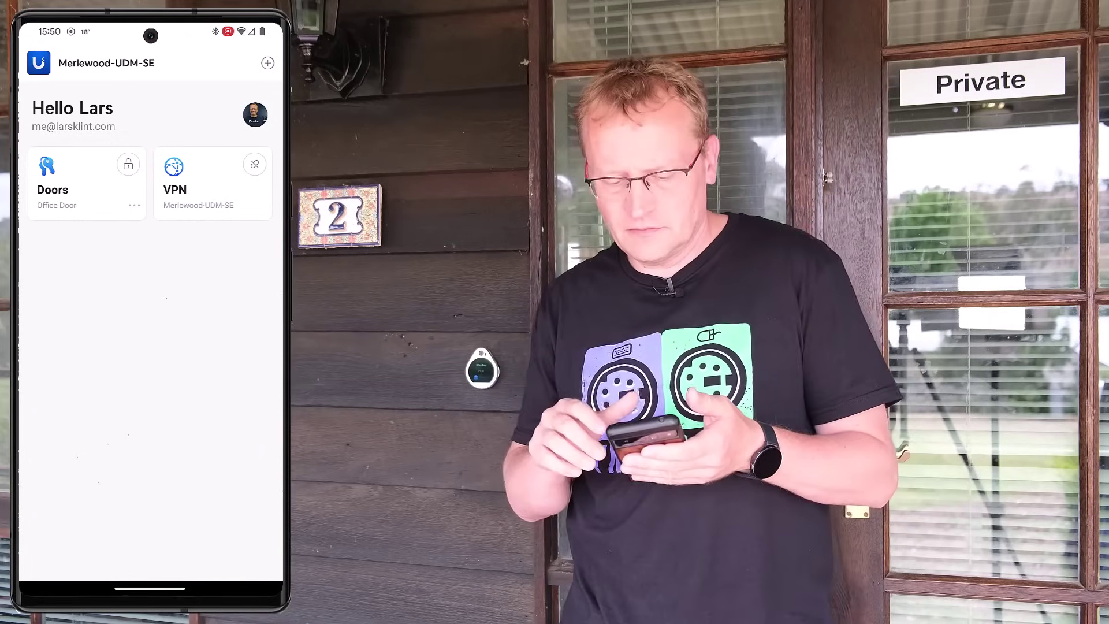
left_click(99, 174)
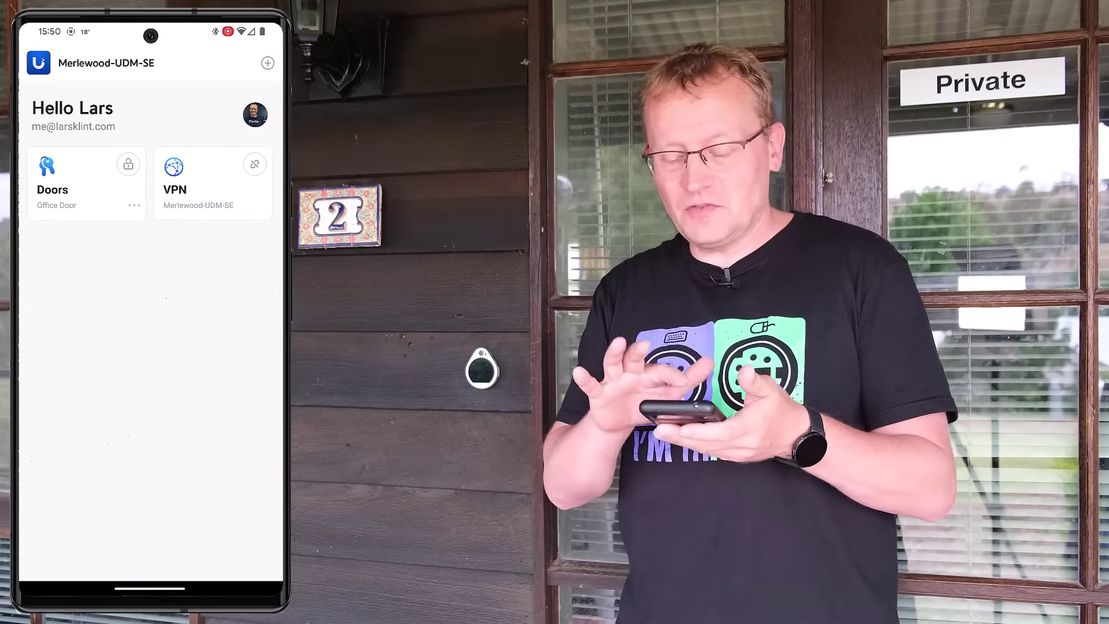
left_click(52, 190)
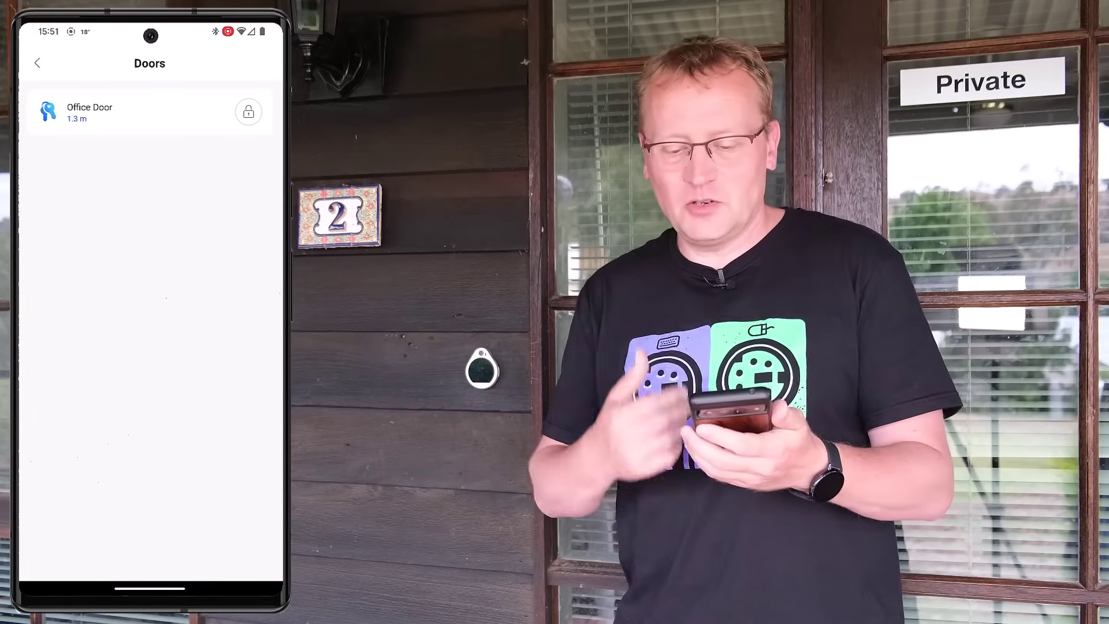
key("Escape")
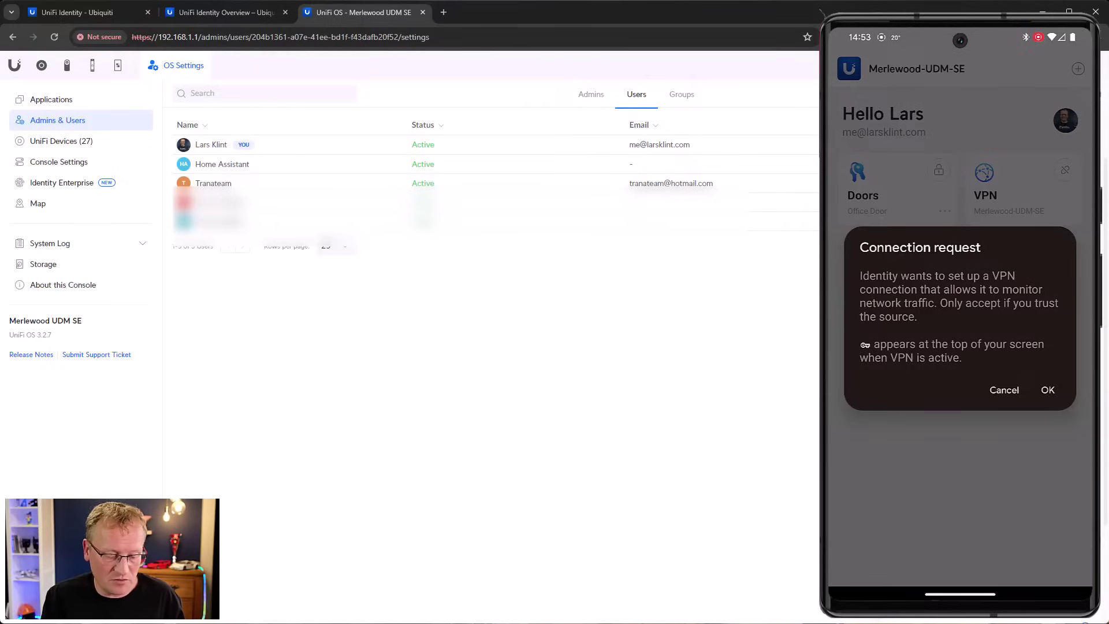
Step: Approve Android's VPN connection request and check the notification shade for the VPN status
left_click(1048, 390)
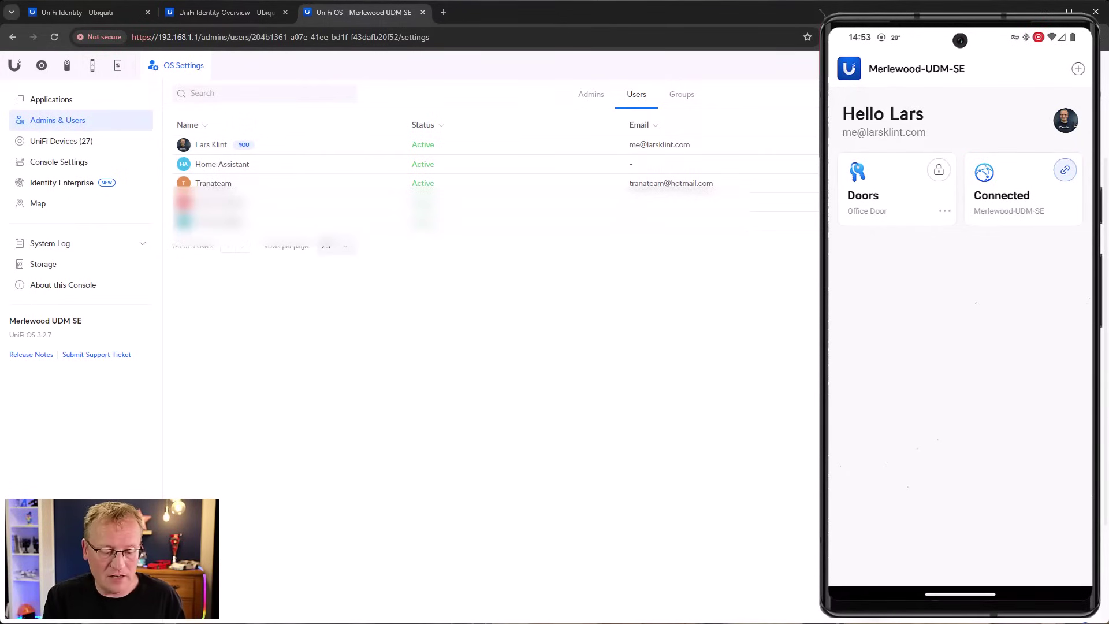
left_click_drag(959, 35, 959, 289)
left_click_drag(1021, 439, 1054, 230)
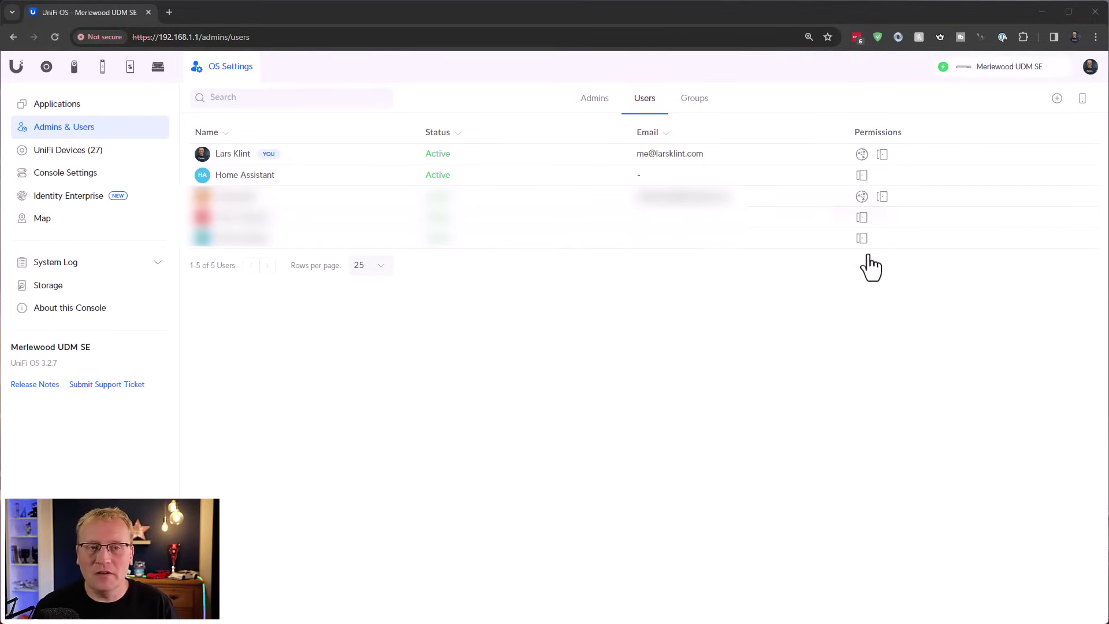
Step: Open the Identity side panel showing Merlewood-UDM-SE branding and the One-Click services
left_click(1084, 104)
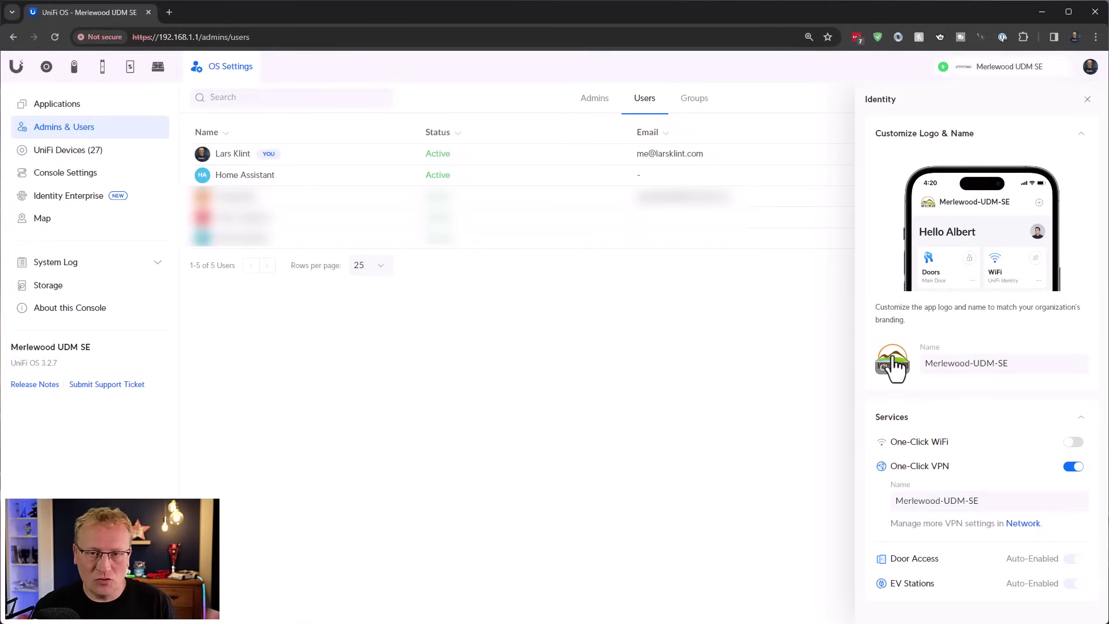
Step: Switch on the One-Click WiFi toggle in the Identity Services section
left_click(1072, 446)
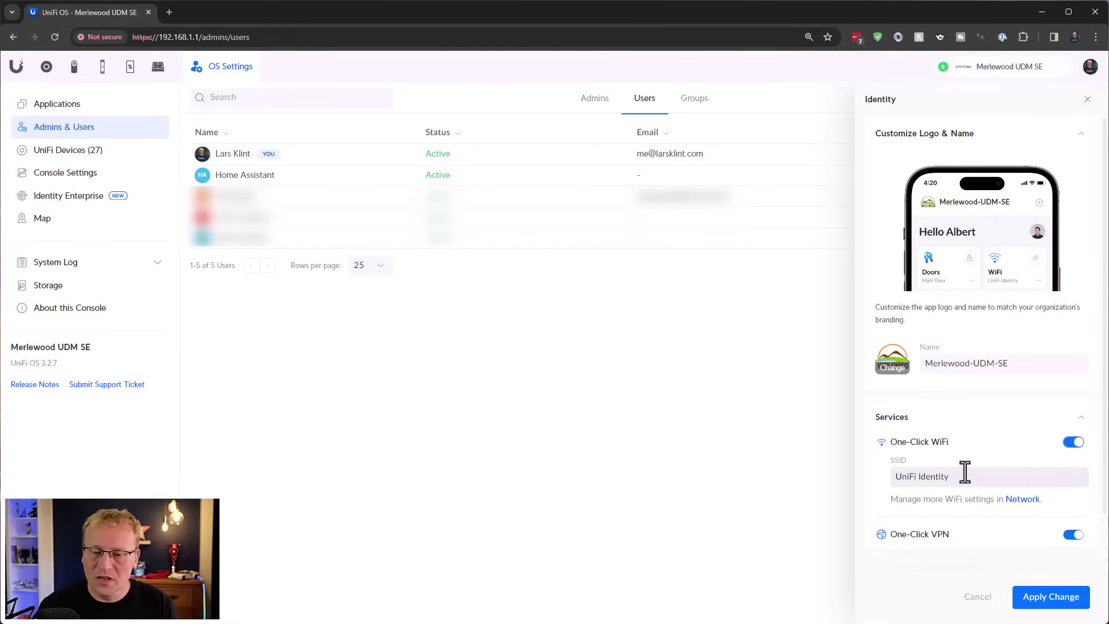
Step: Replace the SSID 'UniFi Identity' with OneClickWonder, apply it, and open its Network WiFi settings
left_click_drag(966, 472, 874, 483)
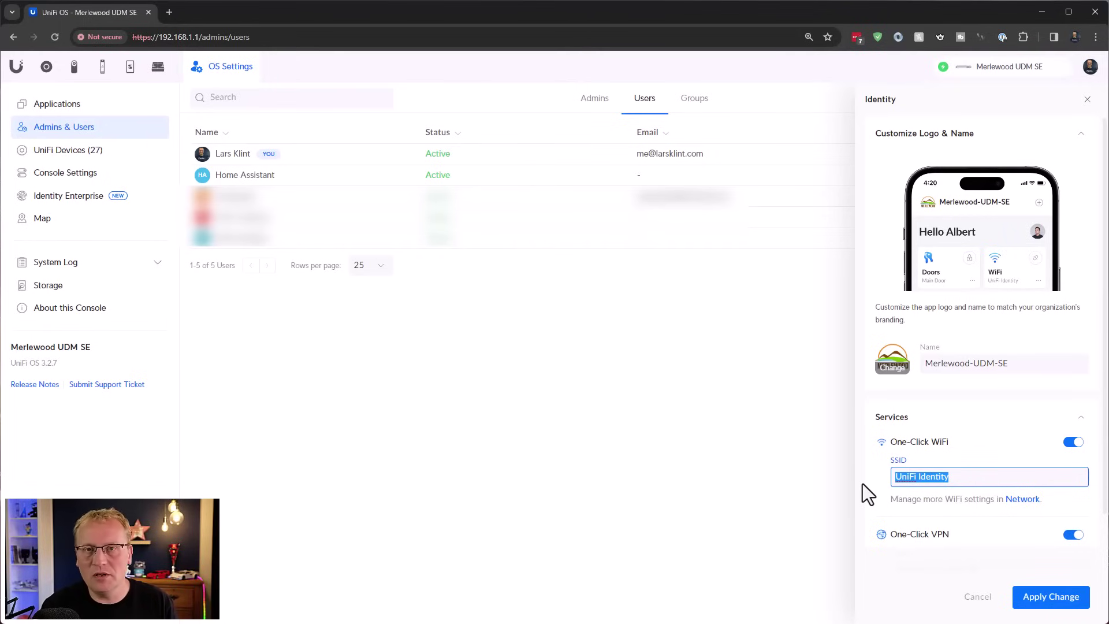
type("On")
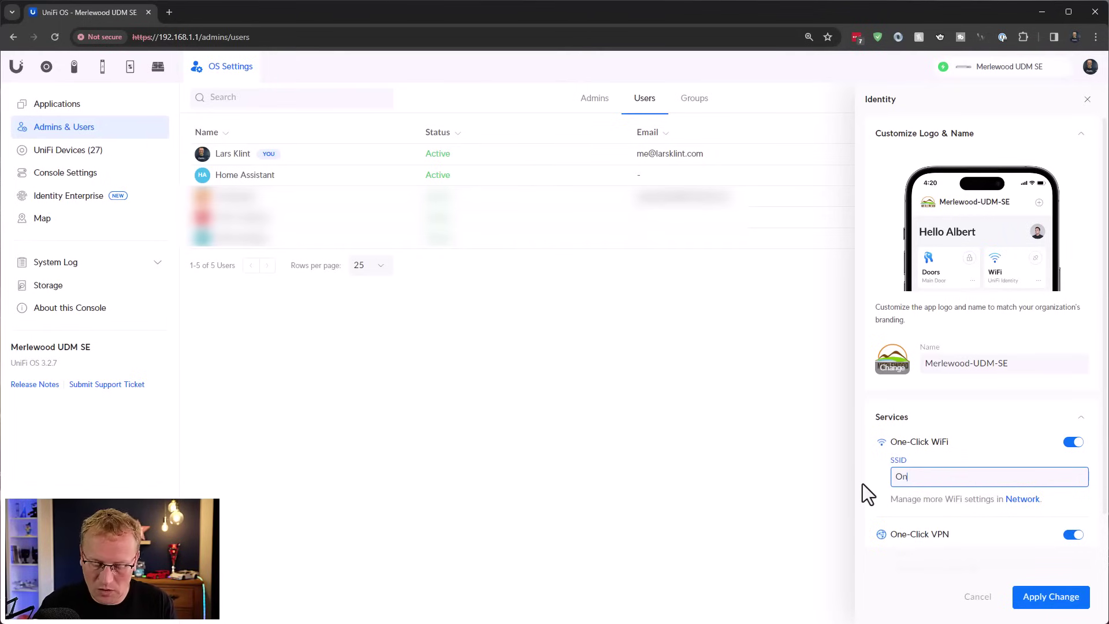
type("eClic")
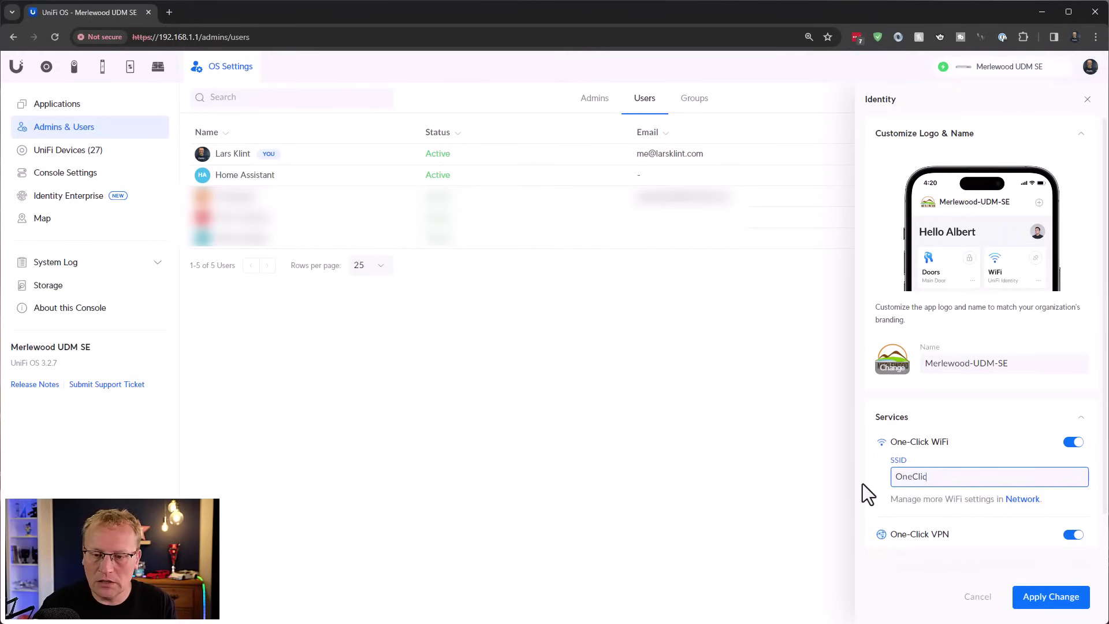
type("kWonder")
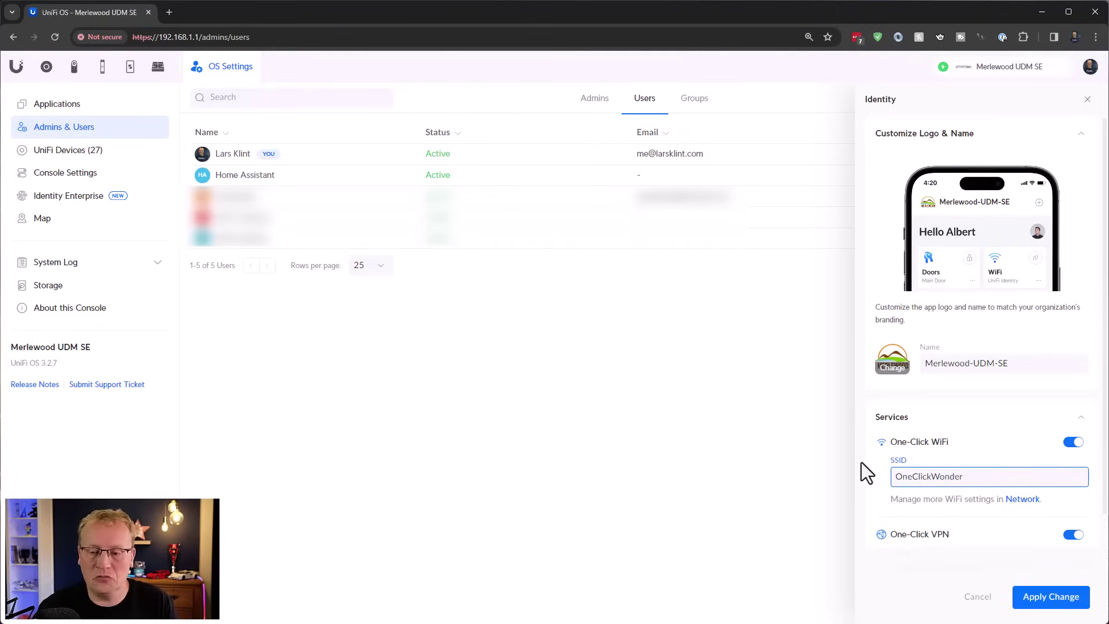
scroll(1007, 522, "down", 3)
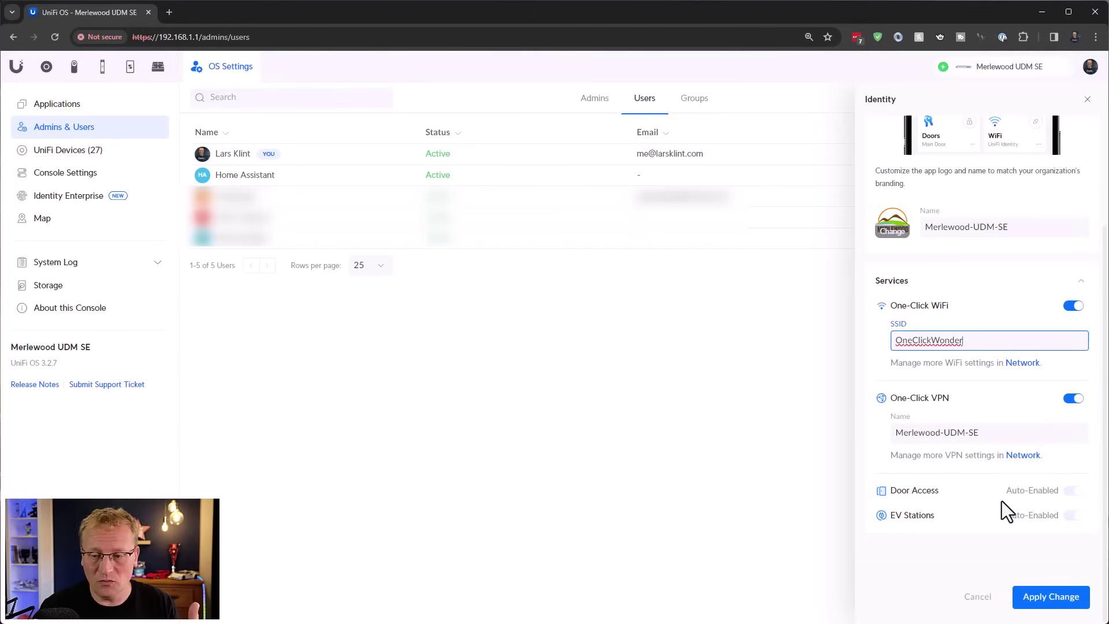
left_click(1048, 604)
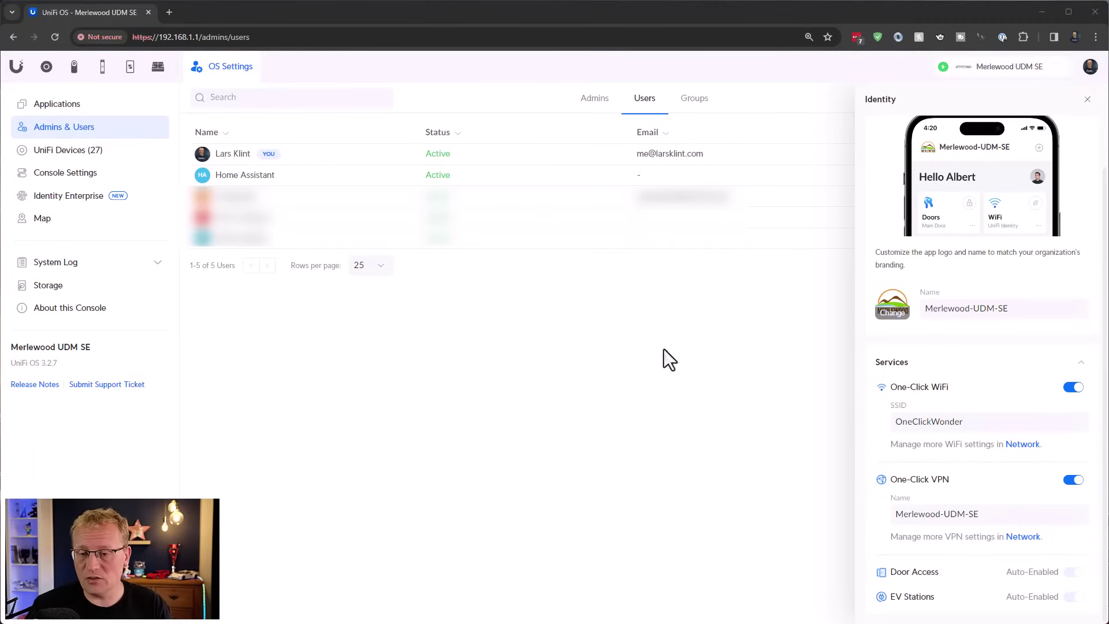
left_click(1022, 446)
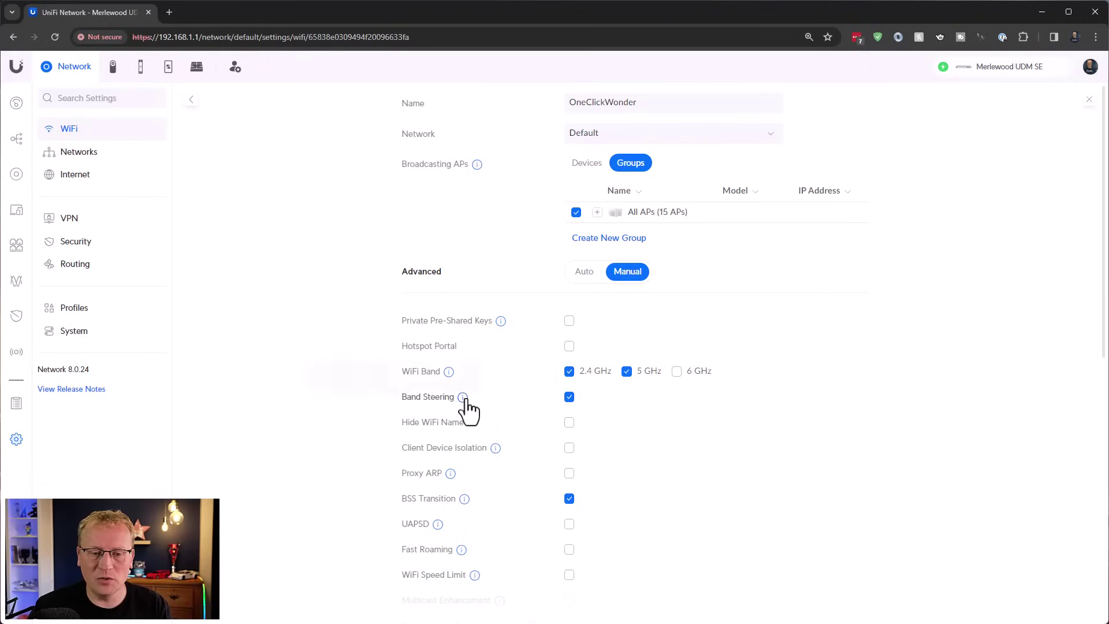
Step: Review OneClickWonder's advanced WiFi settings and Band Steering explanation, then go back to Admins & Users
mouse_move(465, 399)
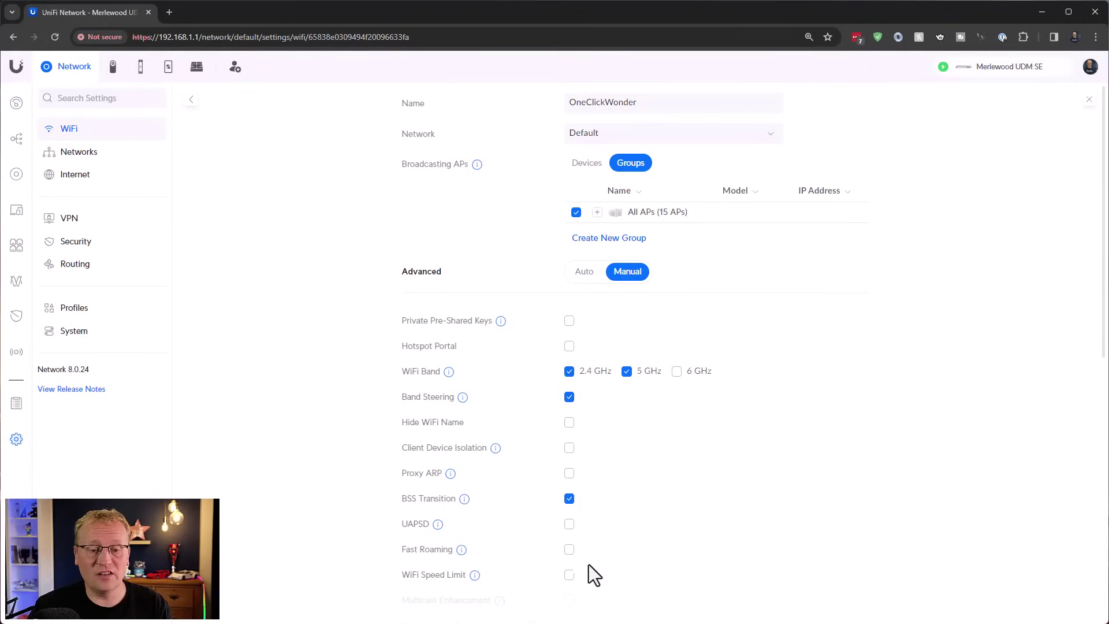
scroll(590, 566, "down", 6)
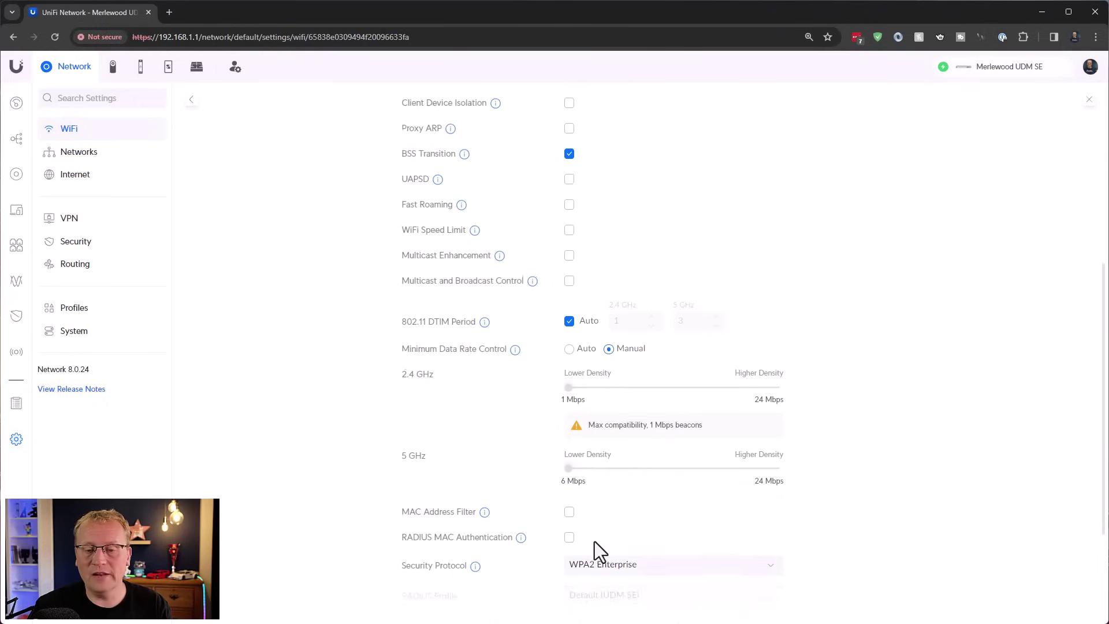
scroll(594, 542, "down", 1)
scroll(627, 442, "down", 2)
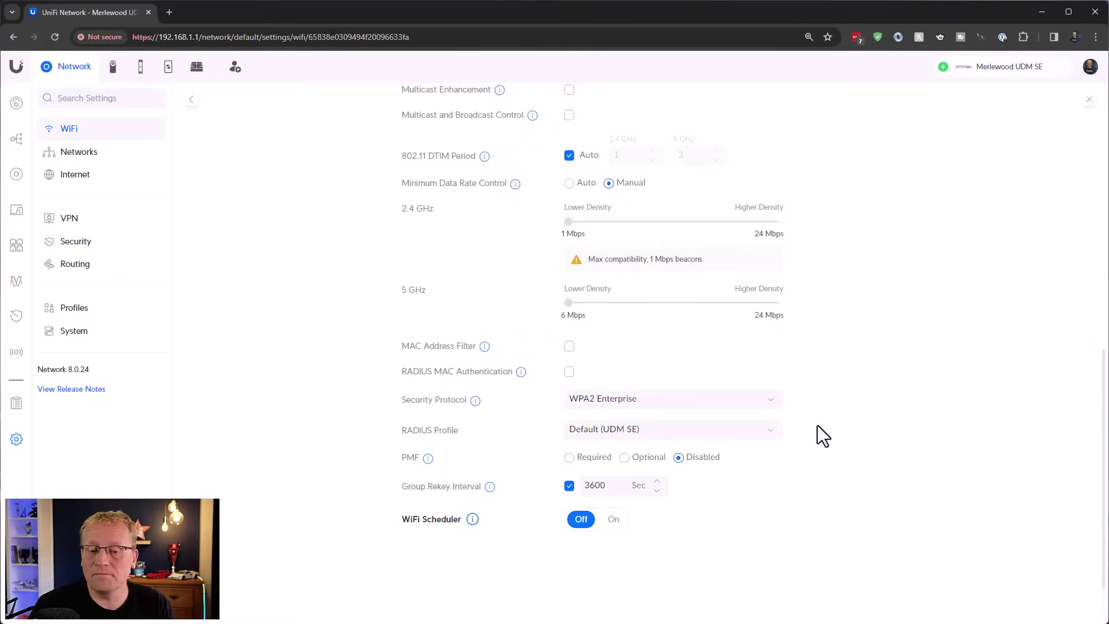
scroll(817, 434, "up", 5)
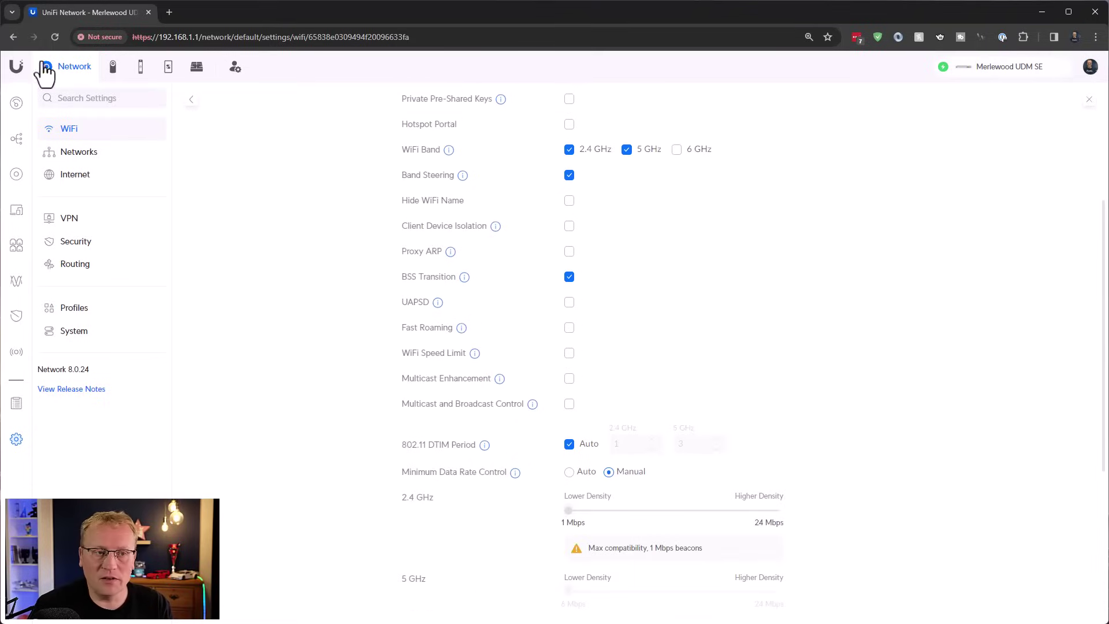
left_click(14, 36)
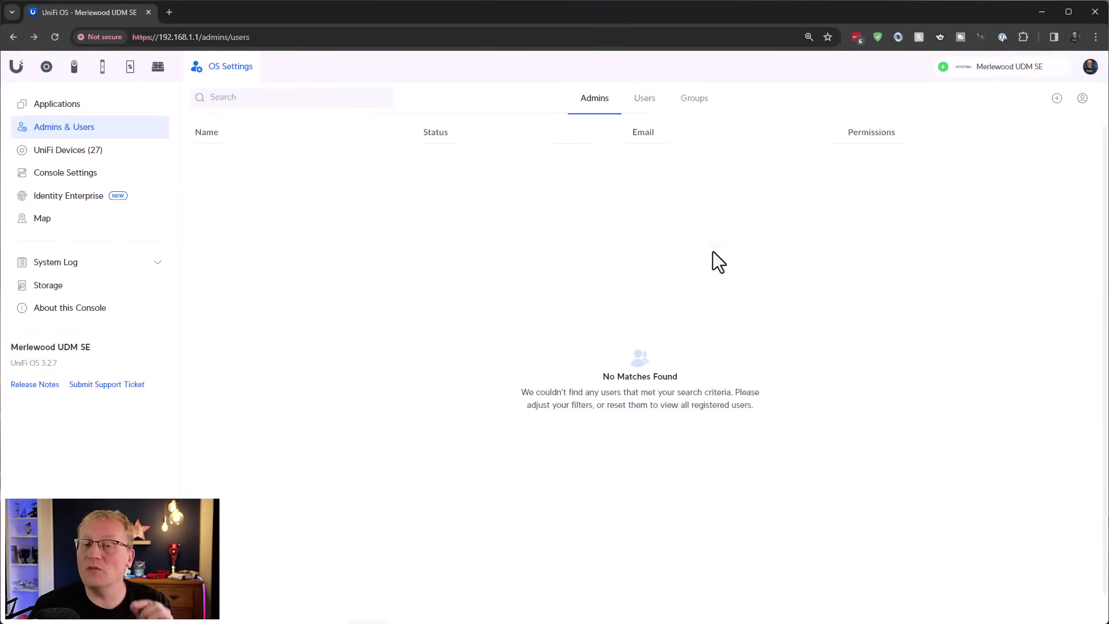
Step: Enable One-Click WiFi alongside One-Click VPN on your own user account and apply the change
left_click(1083, 99)
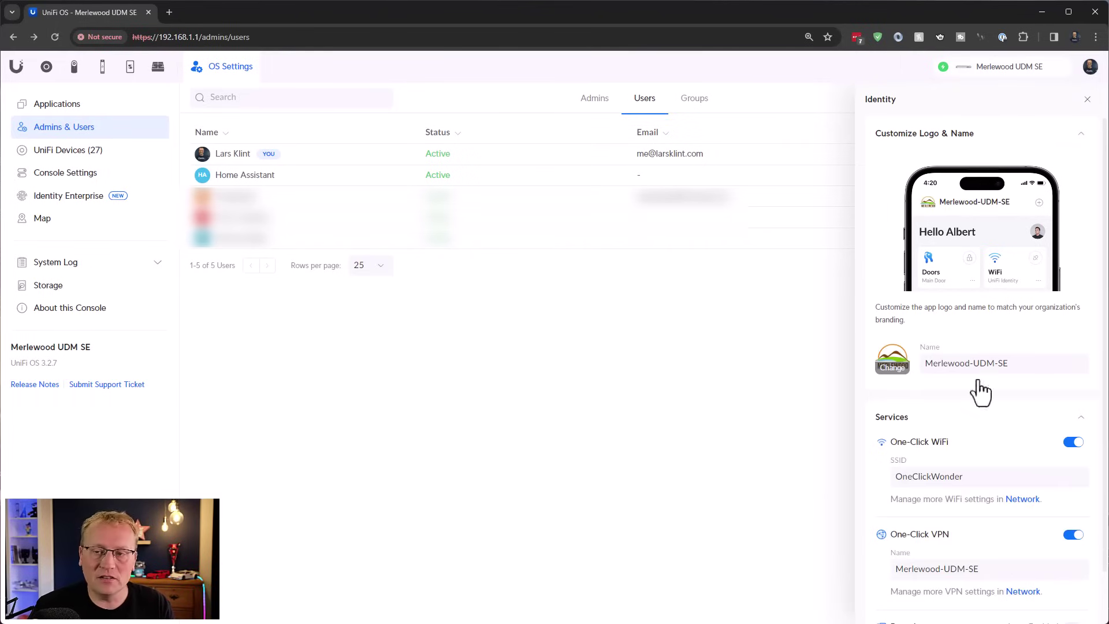
left_click(487, 163)
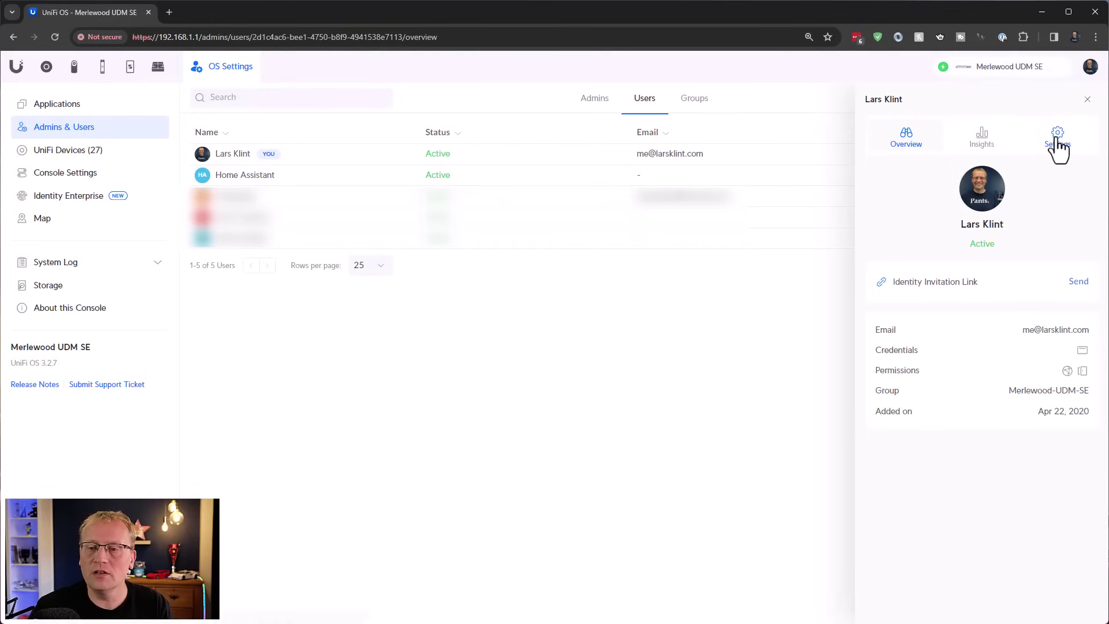
left_click(1059, 144)
left_click(1080, 434)
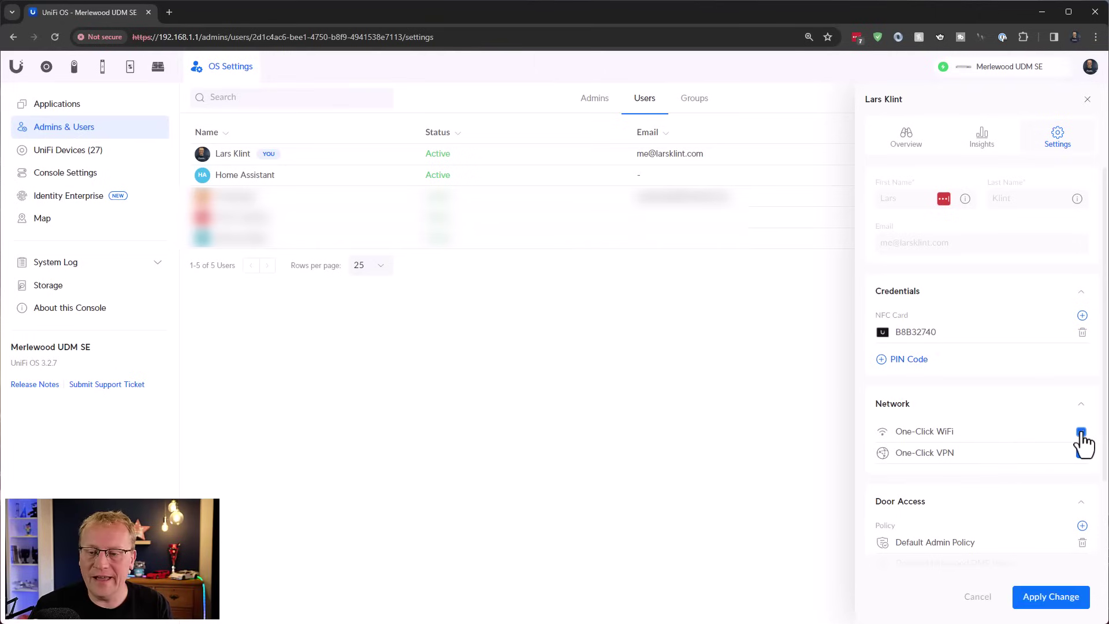
left_click(1049, 600)
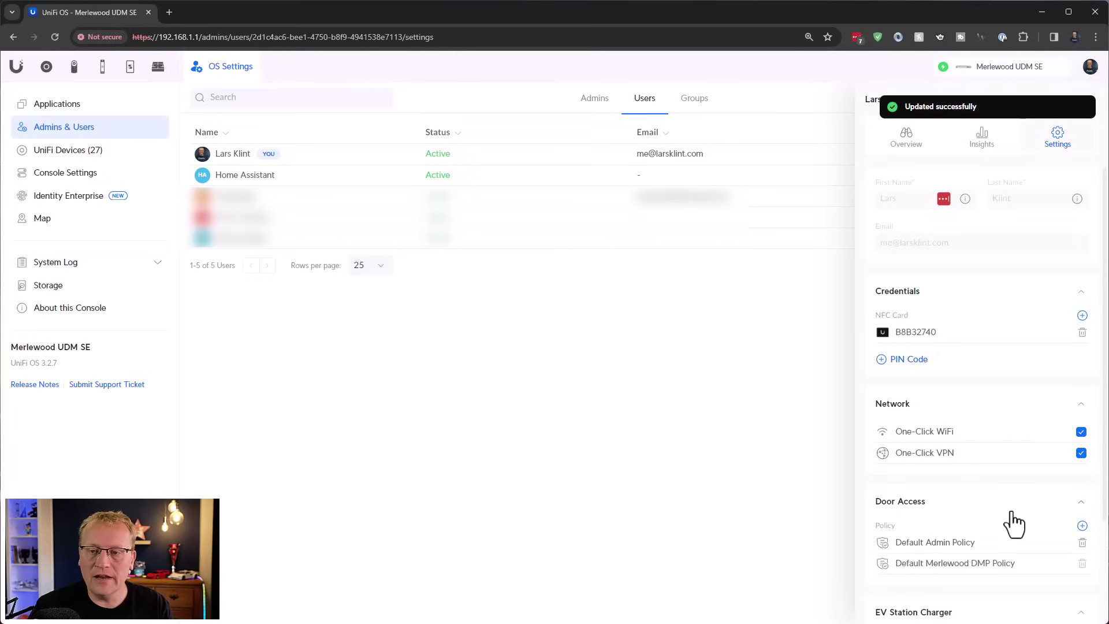